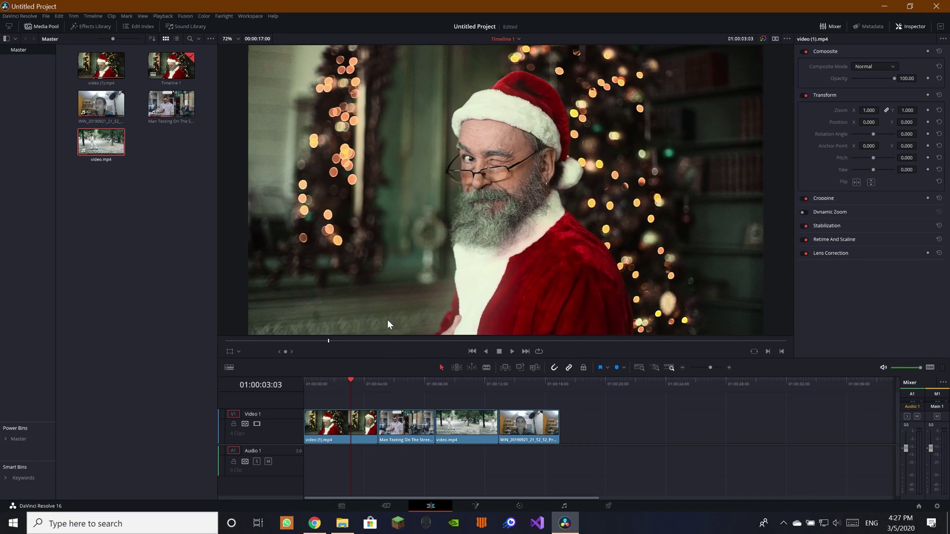
Step: Compare the preview with grades bypassed, then scrub through the Santa, Man Texting, tai chi and webcam clips
{"action": "left_click", "coordinate": [762, 39]}
{"action": "left_click", "coordinate": [762, 38]}
{"action": "mouse_move", "coordinate": [347, 384]}
{"action": "left_mouse_down"}
{"action": "mouse_move", "coordinate": [355, 382]}
{"action": "mouse_move", "coordinate": [336, 381]}
{"action": "mouse_move", "coordinate": [349, 385]}
{"action": "left_mouse_up"}
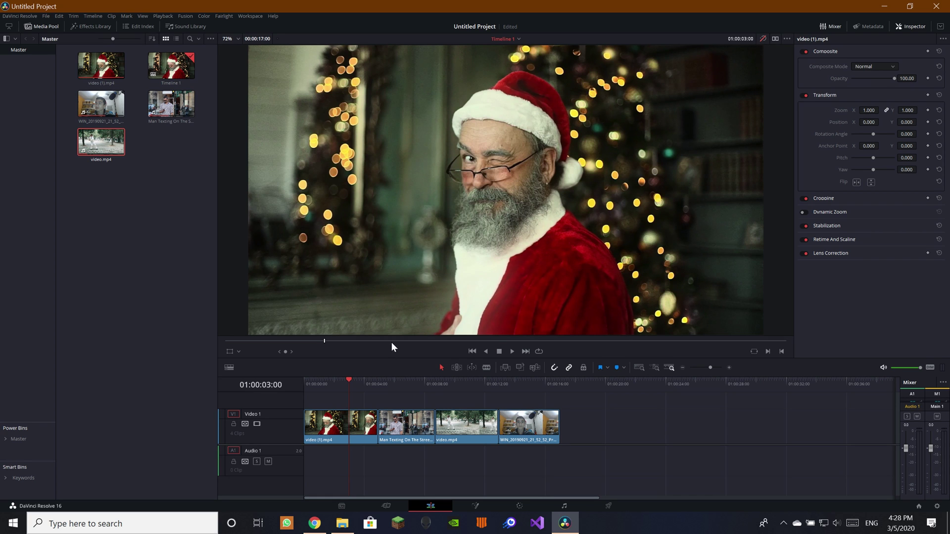
{"action": "left_click_drag", "start_coordinate": [349, 392], "coordinate": [400, 401]}
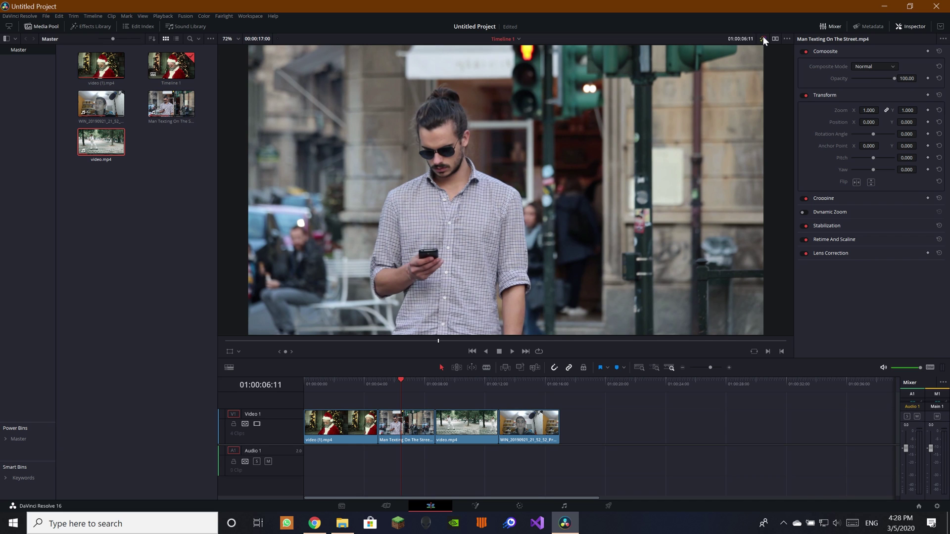
{"action": "left_click_drag", "start_coordinate": [420, 381], "coordinate": [459, 382]}
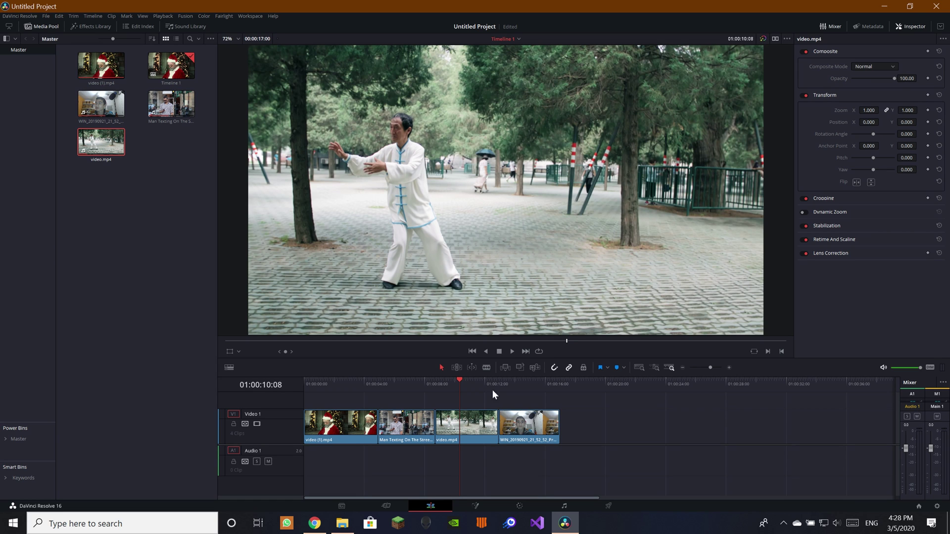
{"action": "left_click_drag", "start_coordinate": [450, 387], "coordinate": [513, 390]}
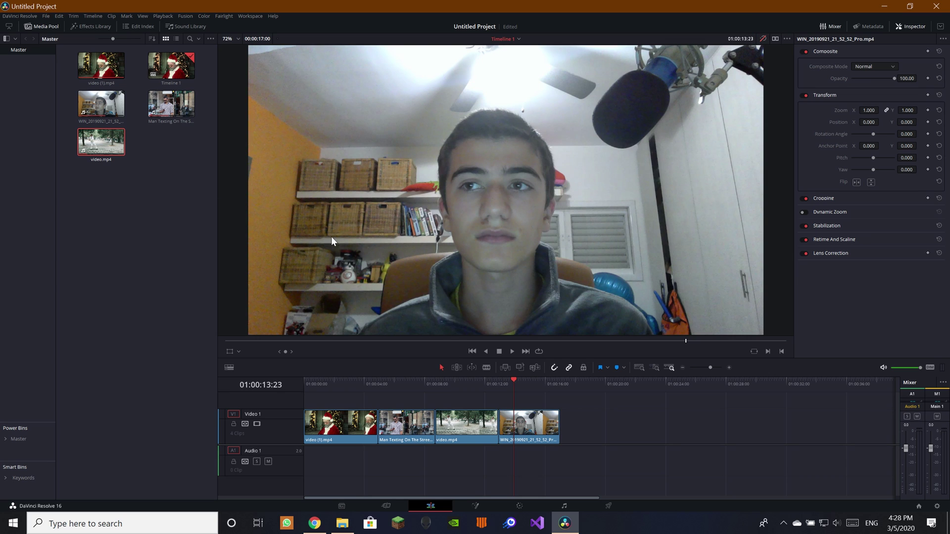
Step: Compare the webcam clip with and without its grade, then select it on Video 1
{"action": "left_click", "coordinate": [762, 38]}
{"action": "left_click", "coordinate": [762, 38]}
{"action": "left_click", "coordinate": [762, 38]}
{"action": "left_click", "coordinate": [761, 37]}
{"action": "left_click", "coordinate": [537, 424]}
Step: On the Color page, load the Santa clip (thumbnail 01), then hide the clip strip and zoom the viewer
{"action": "left_click", "coordinate": [519, 506]}
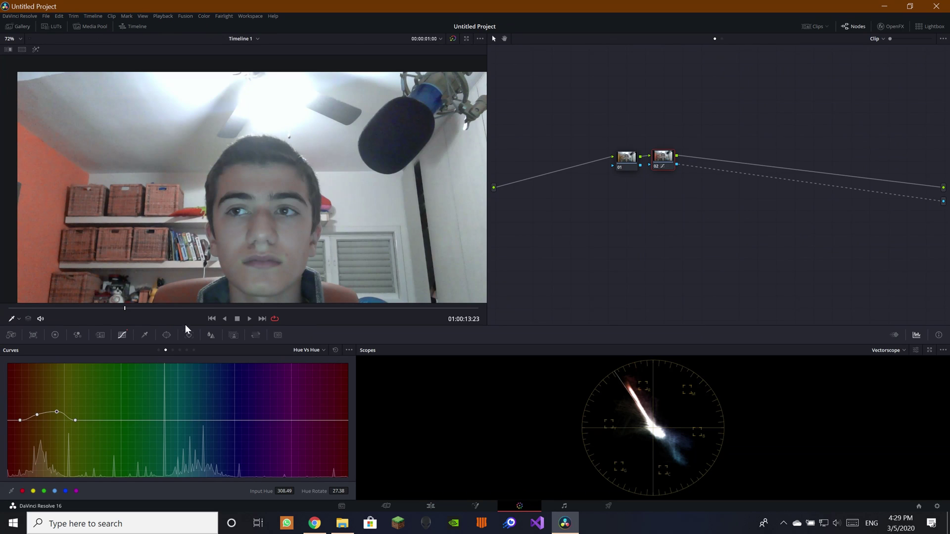
{"action": "left_click", "coordinate": [813, 26]}
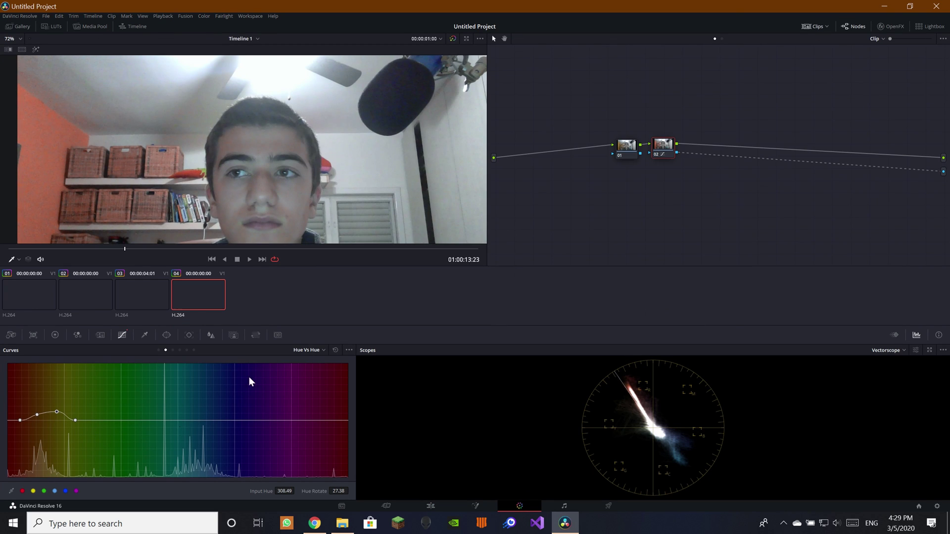
{"action": "left_click", "coordinate": [54, 295]}
{"action": "scroll", "coordinate": [176, 149], "scroll_direction": "down", "scroll_amount": 4}
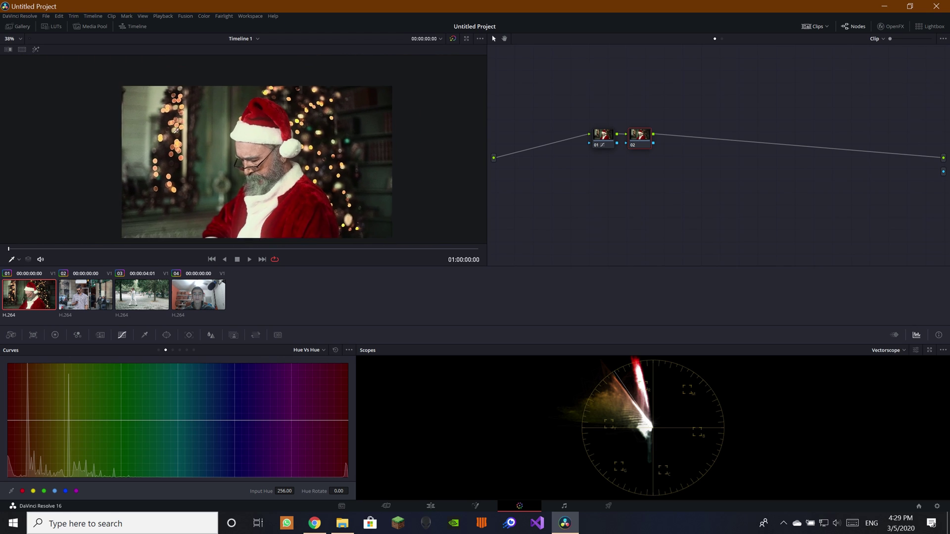
{"action": "scroll", "coordinate": [176, 130], "scroll_direction": "up", "scroll_amount": 2}
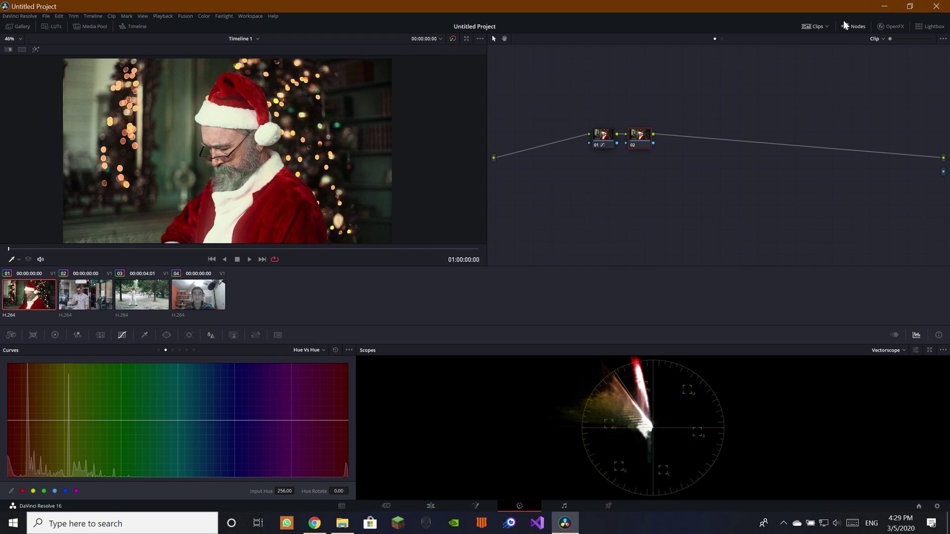
{"action": "left_click", "coordinate": [812, 26]}
{"action": "scroll", "coordinate": [306, 218], "scroll_direction": "up", "scroll_amount": 3}
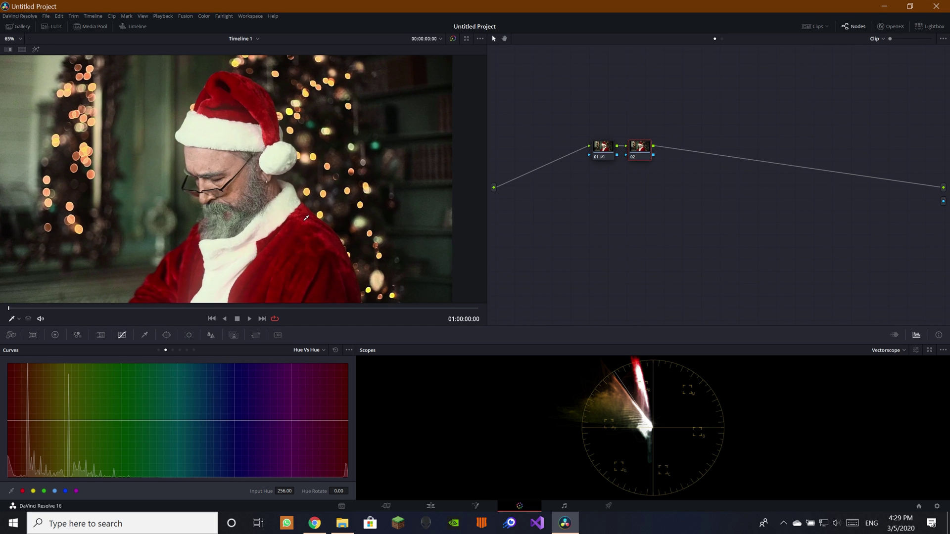
Step: Inspect nodes 01 and 02 and their curves, leaving the curve panel on Hue vs Hue
{"action": "mouse_move", "coordinate": [306, 218]}
{"action": "left_mouse_down"}
{"action": "mouse_move", "coordinate": [385, 215]}
{"action": "mouse_move", "coordinate": [320, 227]}
{"action": "left_mouse_up"}
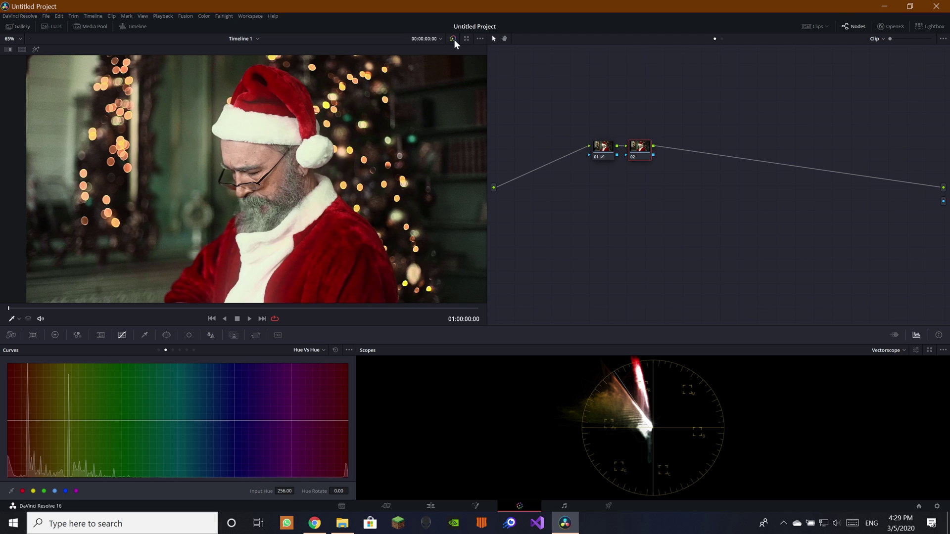
{"action": "key", "text": "alt+shift+semicolon"}
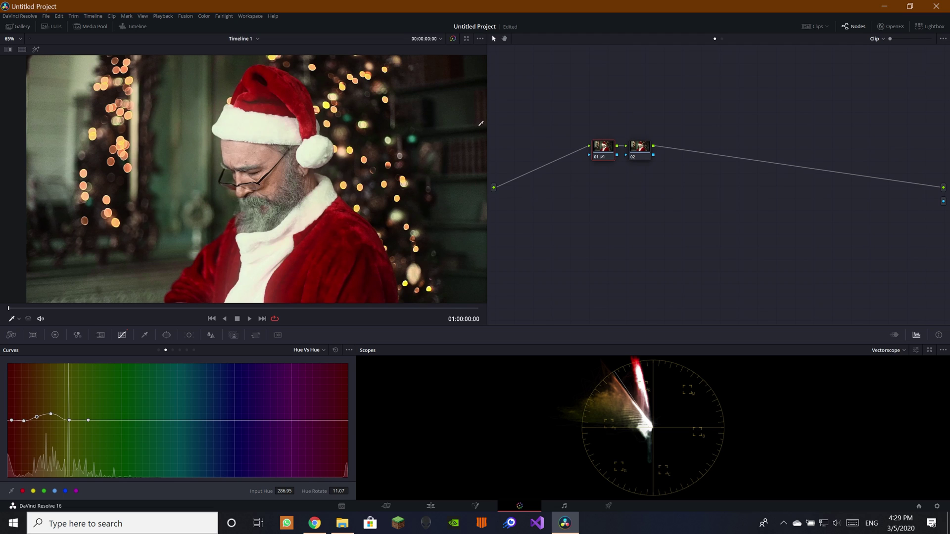
{"action": "mouse_move", "coordinate": [606, 154]}
{"action": "left_mouse_down"}
{"action": "mouse_move", "coordinate": [598, 154]}
{"action": "mouse_move", "coordinate": [648, 148]}
{"action": "mouse_move", "coordinate": [584, 148]}
{"action": "mouse_move", "coordinate": [594, 146]}
{"action": "mouse_move", "coordinate": [607, 167]}
{"action": "mouse_move", "coordinate": [590, 158]}
{"action": "left_mouse_up"}
{"action": "left_click", "coordinate": [643, 151]}
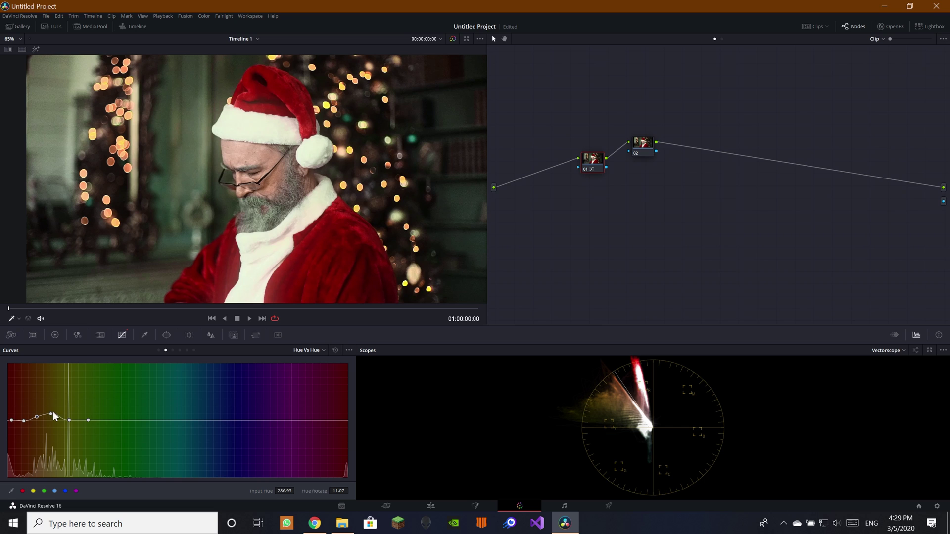
{"action": "left_click", "coordinate": [158, 349]}
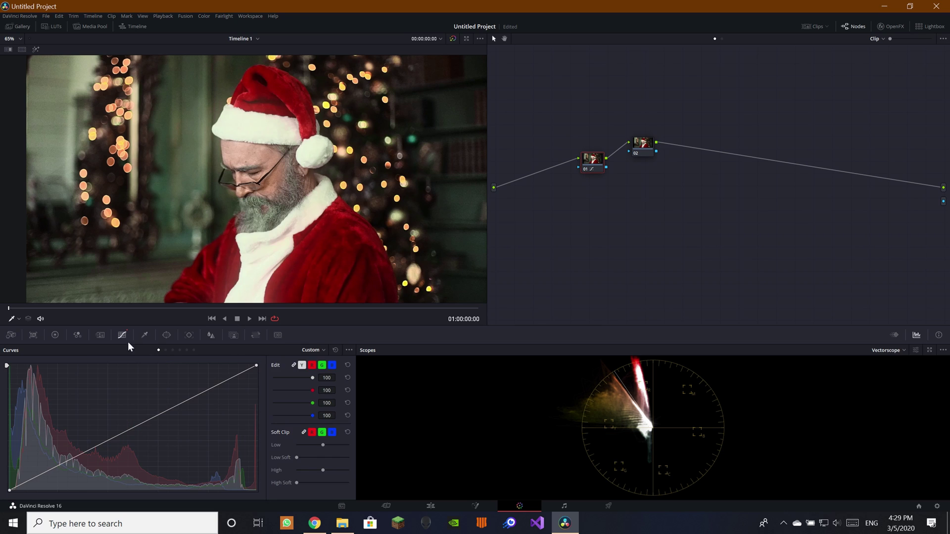
{"action": "left_click", "coordinate": [101, 337]}
{"action": "left_click", "coordinate": [121, 337]}
{"action": "left_click", "coordinate": [166, 350]}
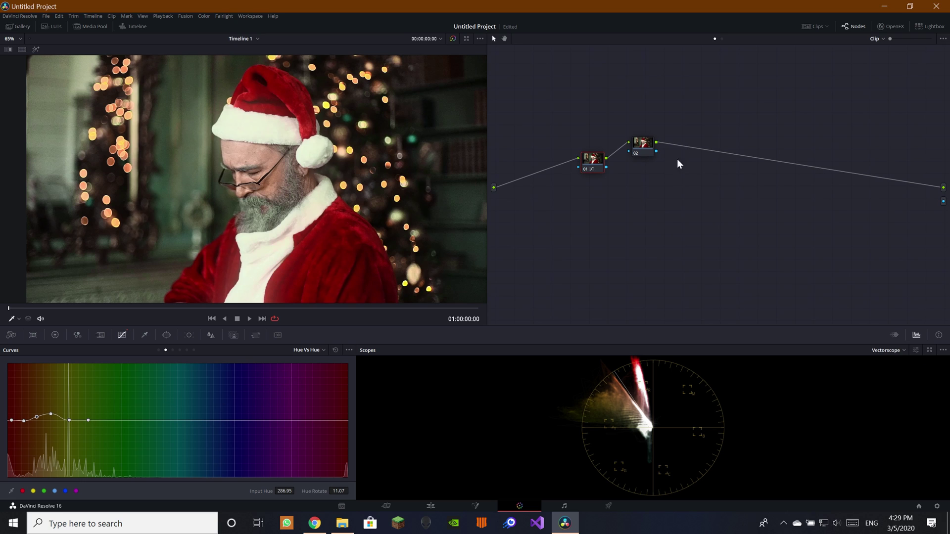
Step: Delete node 02 and add a fresh serial node after node 01
{"action": "left_click", "coordinate": [647, 147]}
{"action": "left_click_drag", "start_coordinate": [647, 147], "coordinate": [589, 158]}
{"action": "key", "text": "Delete"}
{"action": "key", "text": "alt+s"}
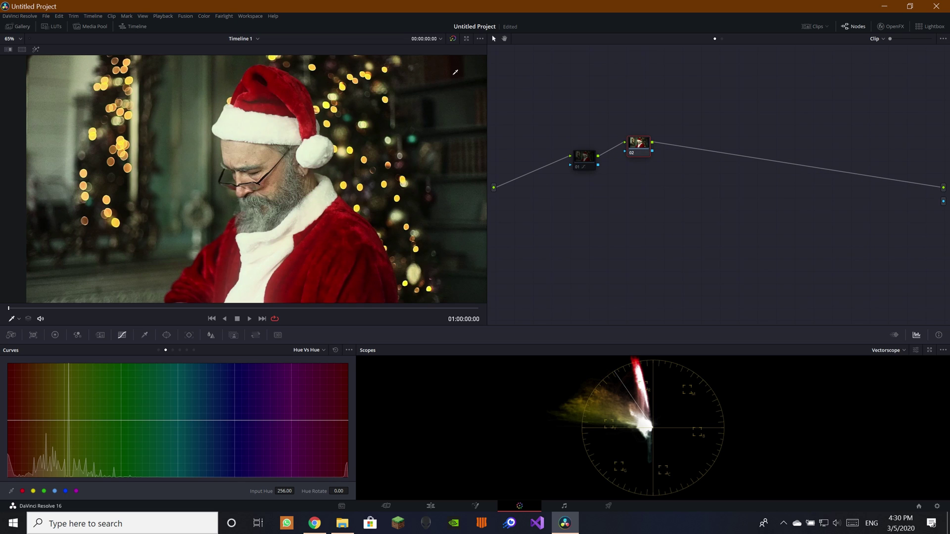
Step: Disable node 01 and select the new node 02
{"action": "left_click", "coordinate": [576, 168]}
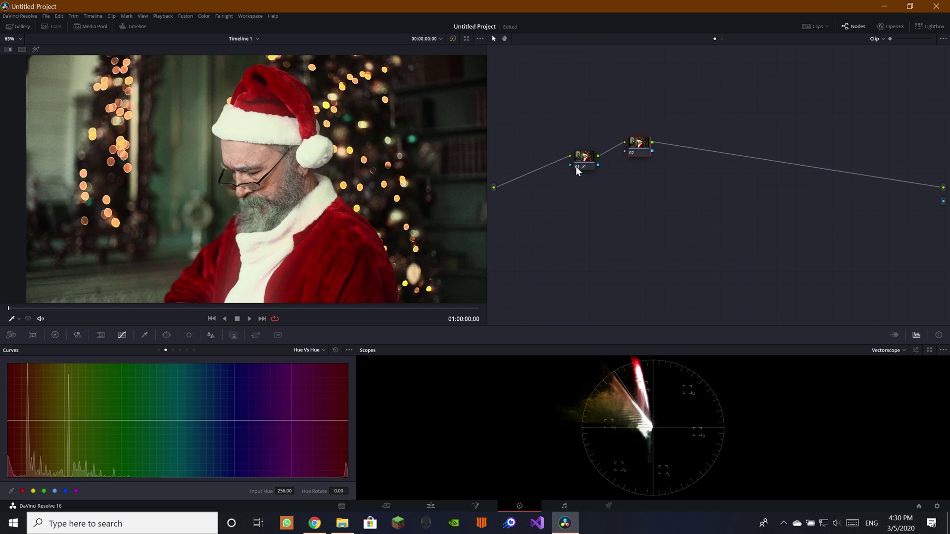
{"action": "left_click_drag", "start_coordinate": [576, 168], "coordinate": [577, 163]}
{"action": "left_click", "coordinate": [575, 161]}
{"action": "left_click", "coordinate": [579, 162]}
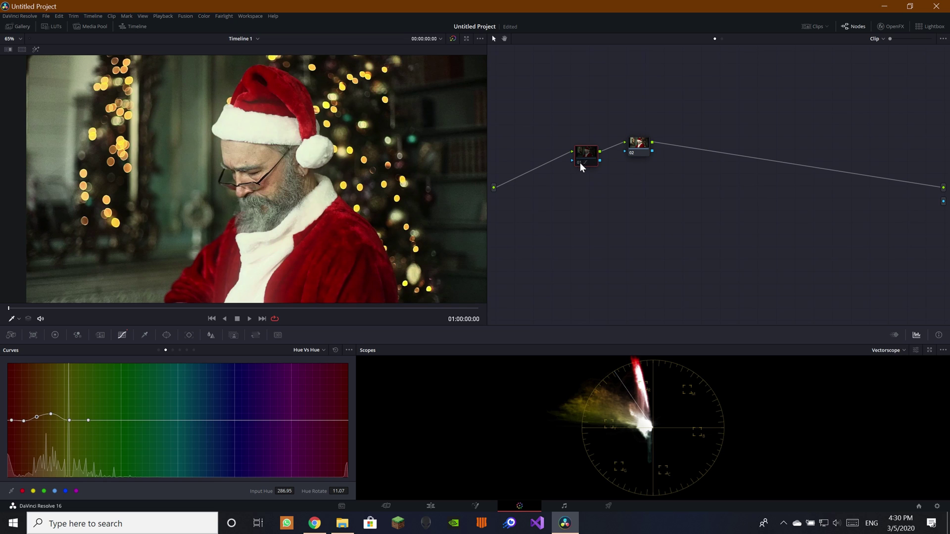
{"action": "left_click", "coordinate": [638, 143]}
{"action": "scroll", "coordinate": [272, 174], "scroll_direction": "up", "scroll_amount": 2}
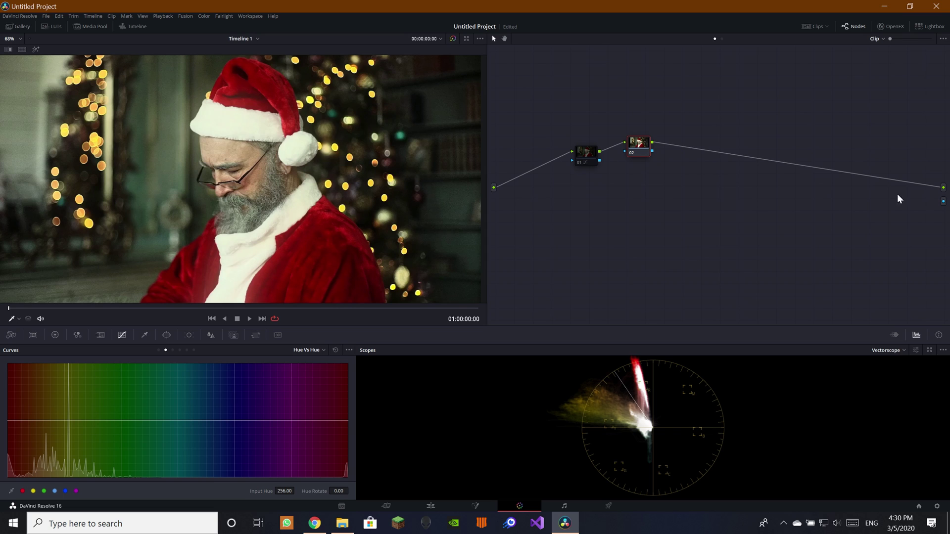
Step: Try linking node 02's alpha to the graph output, then remove the alpha output
{"action": "left_click_drag", "start_coordinate": [943, 201], "coordinate": [652, 151]}
{"action": "right_click", "coordinate": [889, 230]}
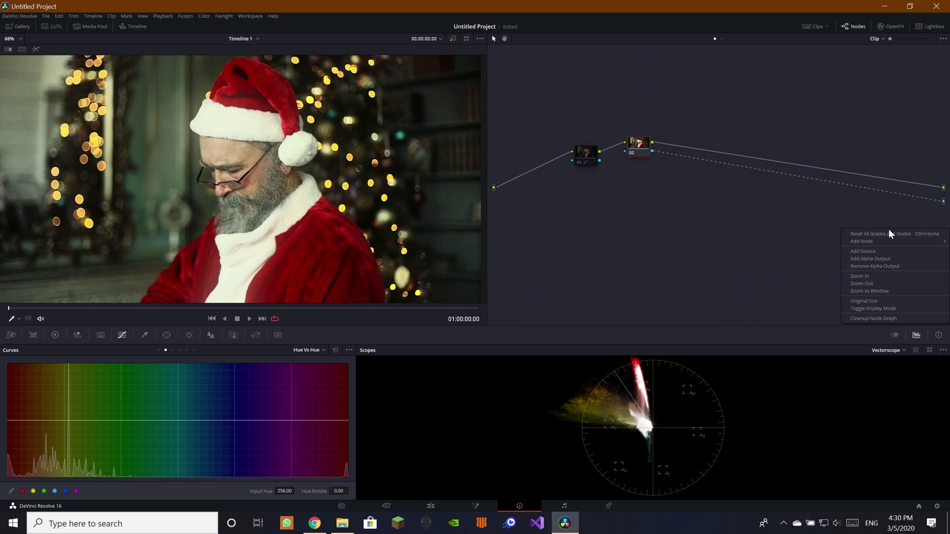
{"action": "left_click", "coordinate": [893, 266]}
{"action": "right_click", "coordinate": [935, 217]}
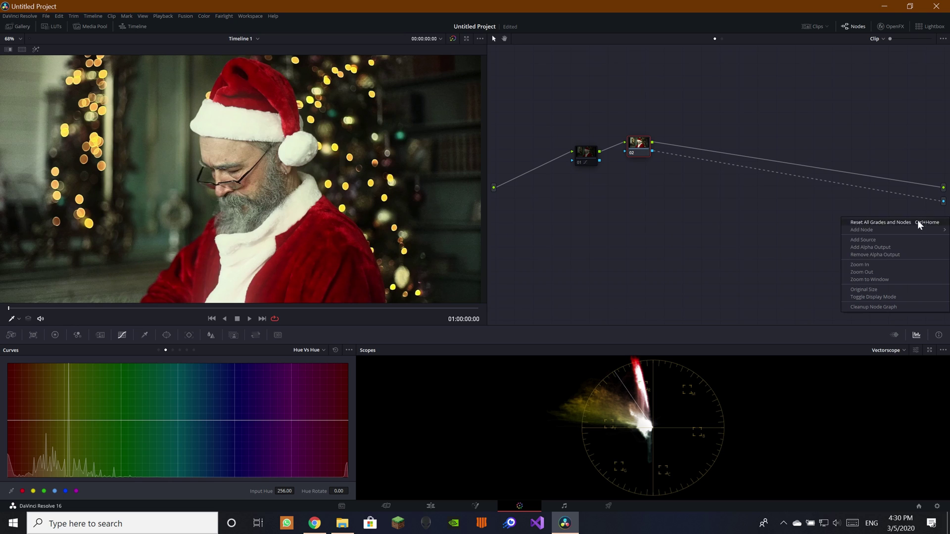
{"action": "left_click", "coordinate": [878, 256]}
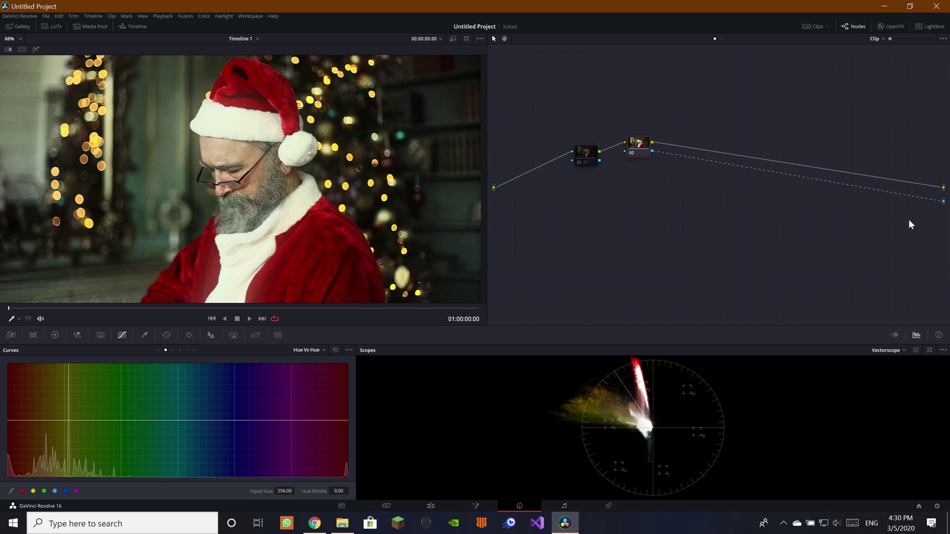
{"action": "left_click", "coordinate": [941, 206]}
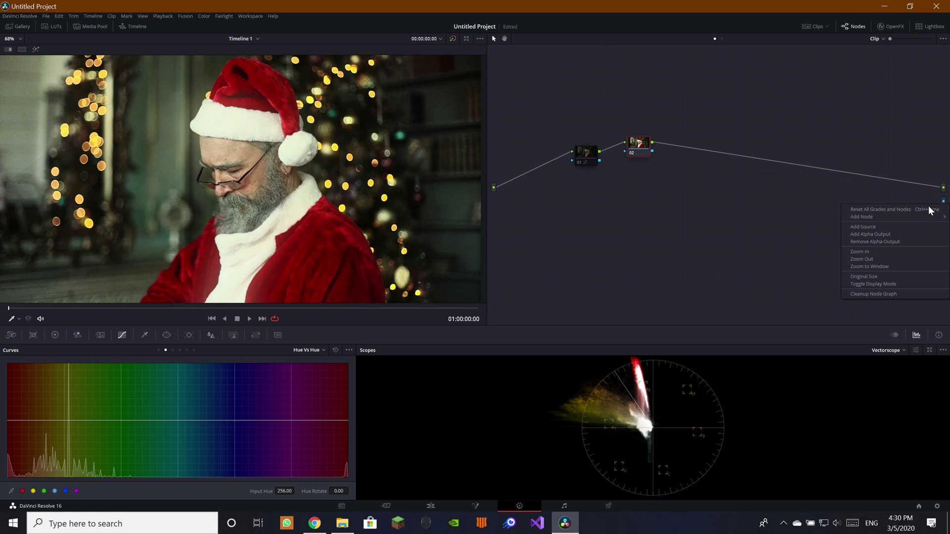
Step: Remove and re-add the alpha output, then wire node 02's alpha to it
{"action": "right_click", "coordinate": [929, 205]}
{"action": "left_click", "coordinate": [907, 236]}
{"action": "right_click", "coordinate": [921, 210]}
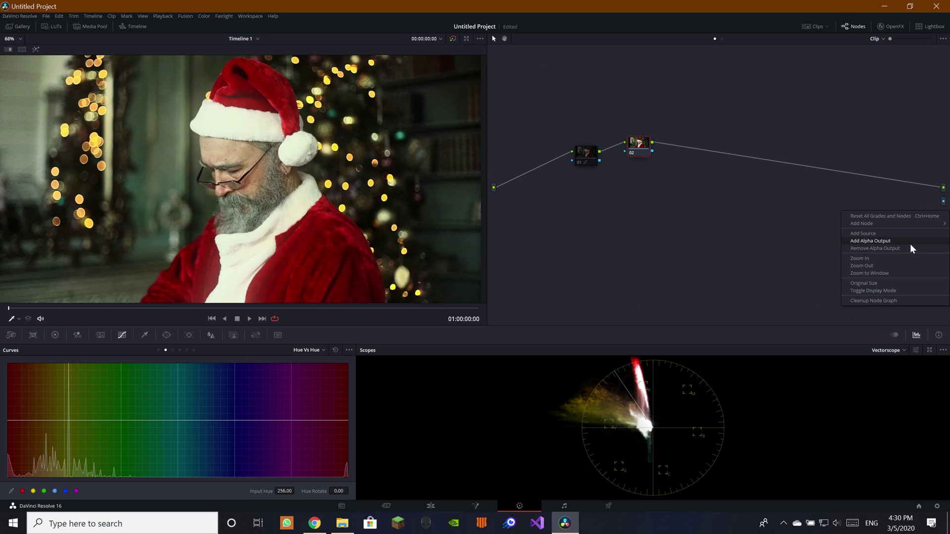
{"action": "left_click", "coordinate": [909, 245]}
{"action": "right_click", "coordinate": [907, 208]}
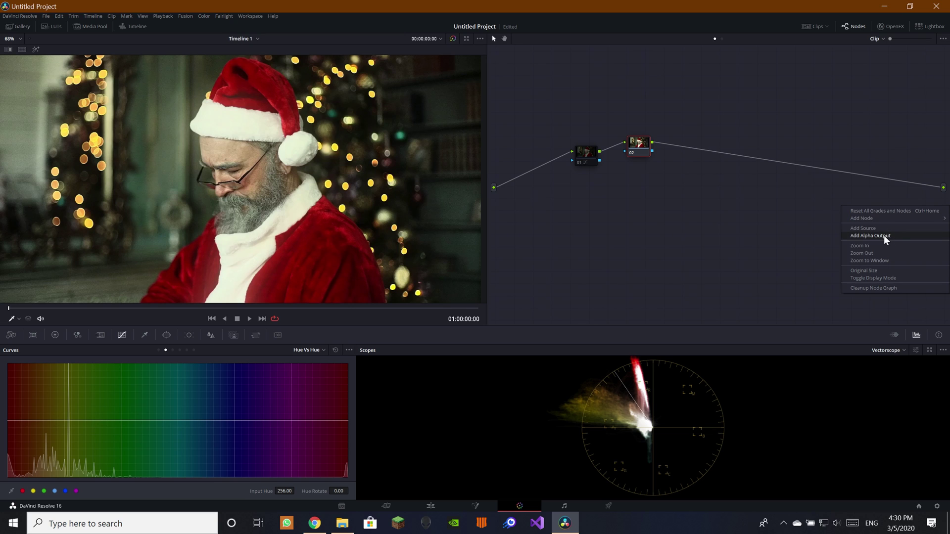
{"action": "left_click", "coordinate": [882, 235]}
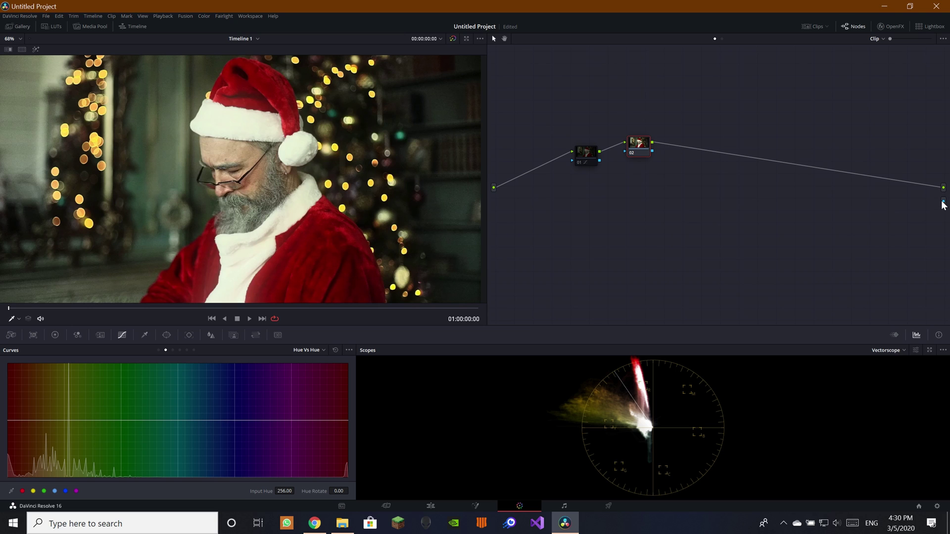
{"action": "left_click_drag", "start_coordinate": [942, 203], "coordinate": [651, 151]}
Step: Keep the Vectorscope, adjust its trace brightness, and enable Show Skin Tone Indicator
{"action": "left_click", "coordinate": [895, 335]}
{"action": "left_click", "coordinate": [910, 334]}
{"action": "left_click", "coordinate": [902, 350]}
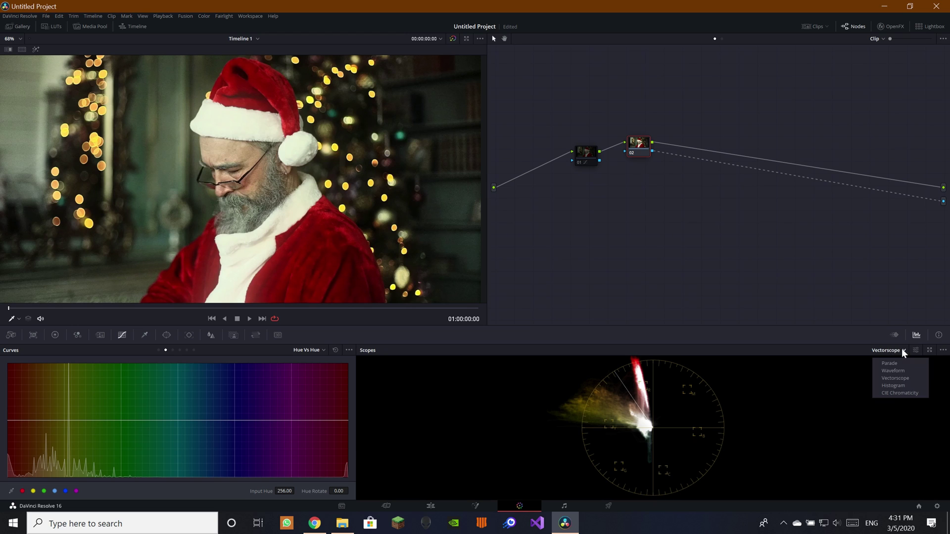
{"action": "left_click", "coordinate": [895, 378]}
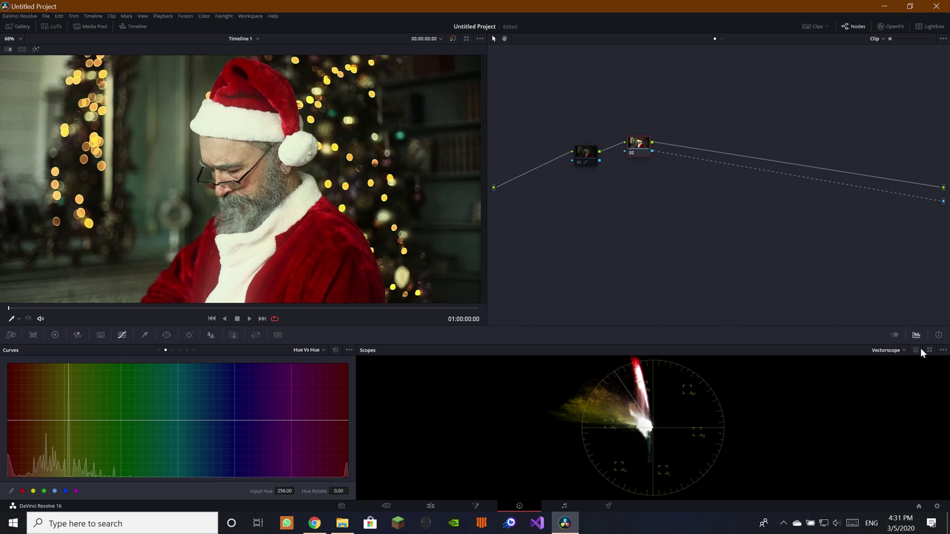
{"action": "left_click", "coordinate": [917, 350]}
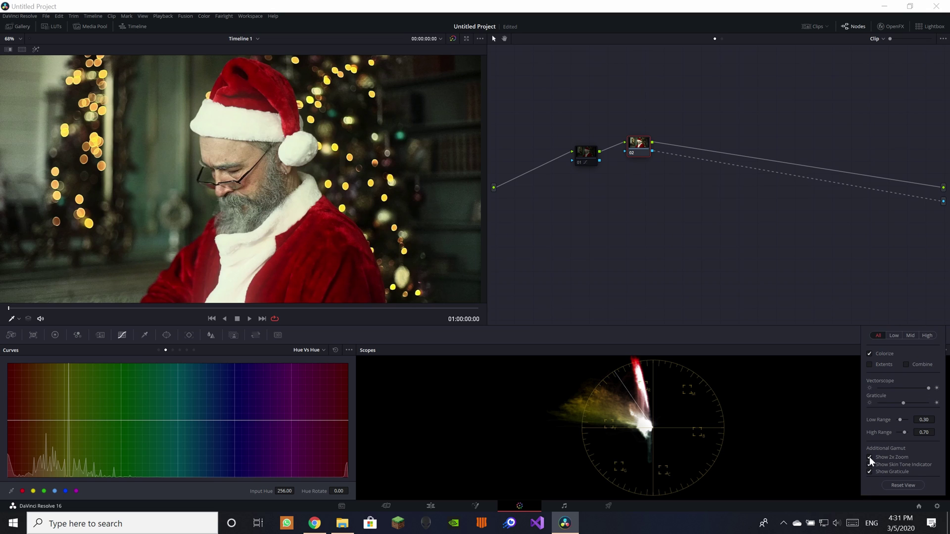
{"action": "mouse_move", "coordinate": [928, 388]}
{"action": "left_mouse_down"}
{"action": "mouse_move", "coordinate": [858, 396]}
{"action": "mouse_move", "coordinate": [947, 388]}
{"action": "mouse_move", "coordinate": [888, 402]}
{"action": "mouse_move", "coordinate": [918, 408]}
{"action": "mouse_move", "coordinate": [904, 403]}
{"action": "left_mouse_up"}
{"action": "left_click", "coordinate": [870, 465]}
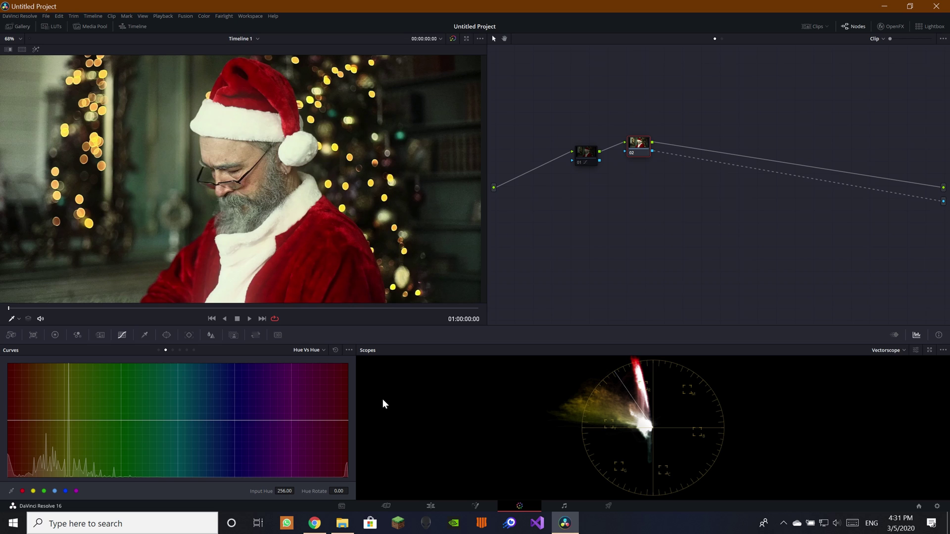
Step: Add a circle window on node 02, flatten it into a thin ellipse over skin, and lower softness to 0.48
{"action": "left_click", "coordinate": [168, 334]}
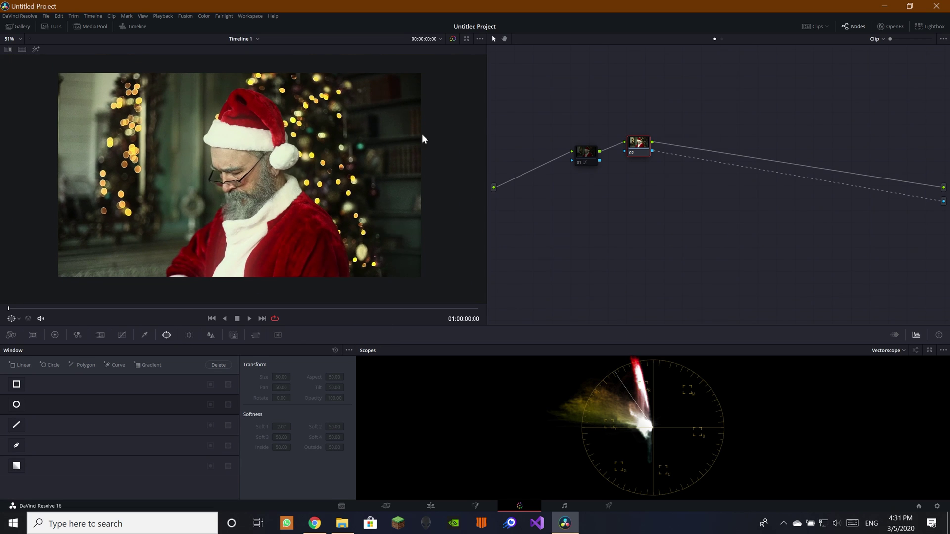
{"action": "left_click", "coordinate": [16, 404]}
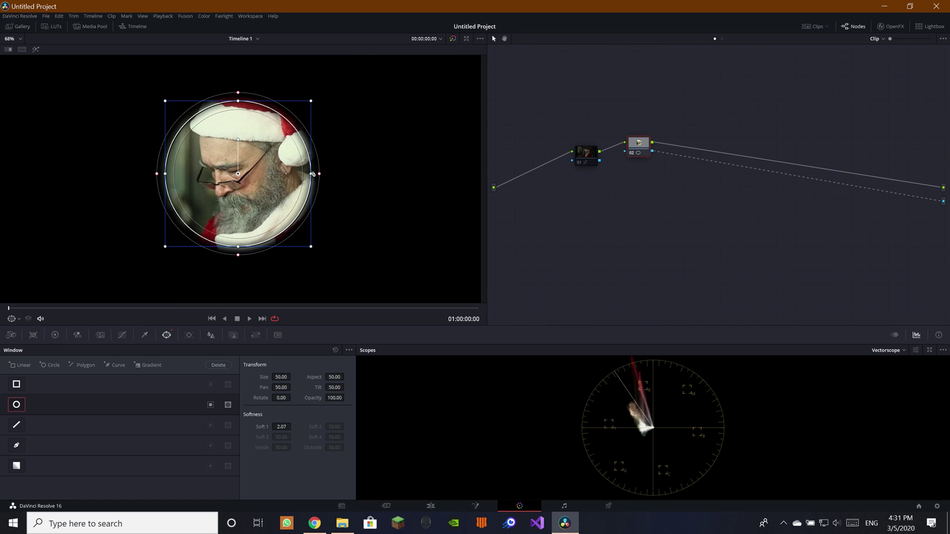
{"action": "left_click_drag", "start_coordinate": [310, 174], "coordinate": [271, 174]}
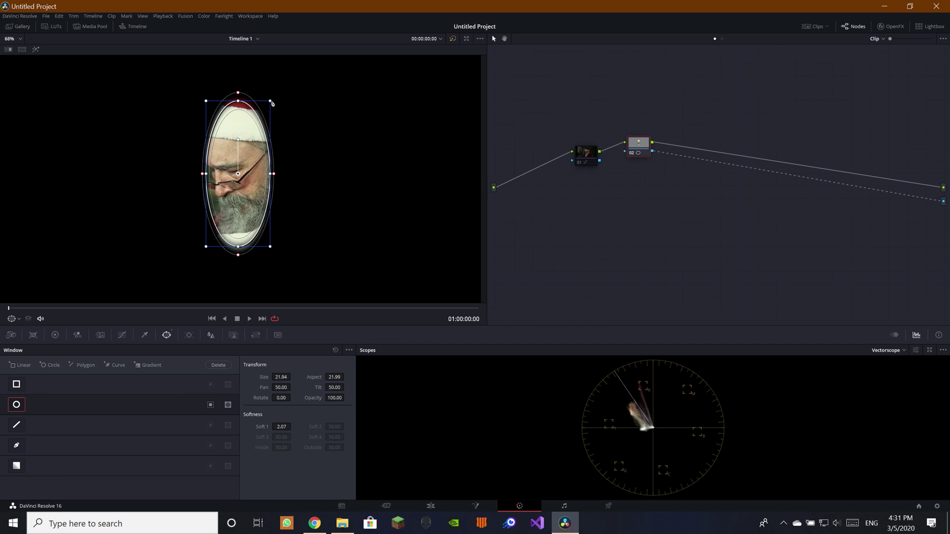
{"action": "scroll", "coordinate": [272, 103], "scroll_direction": "down", "scroll_amount": 2}
{"action": "scroll", "coordinate": [287, 163], "scroll_direction": "up", "scroll_amount": 7}
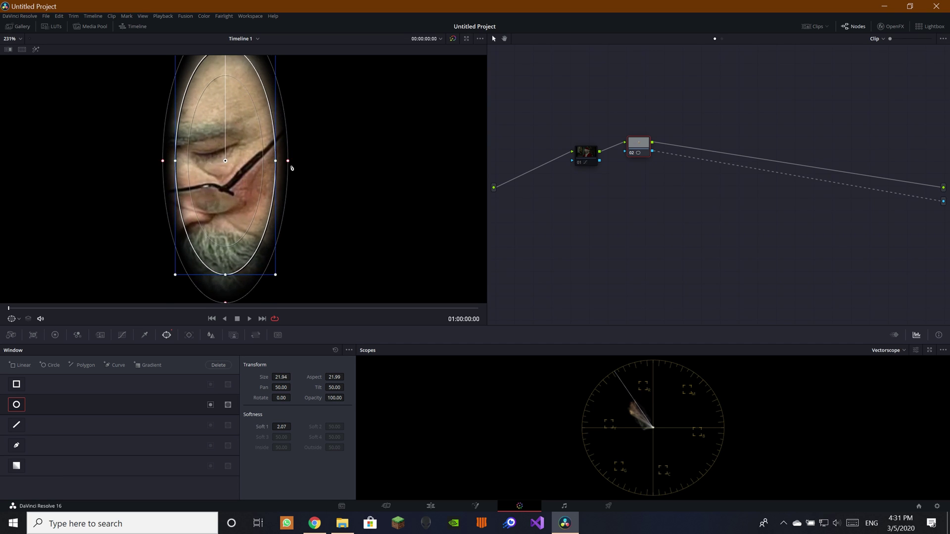
{"action": "scroll", "coordinate": [292, 168], "scroll_direction": "down", "scroll_amount": 3}
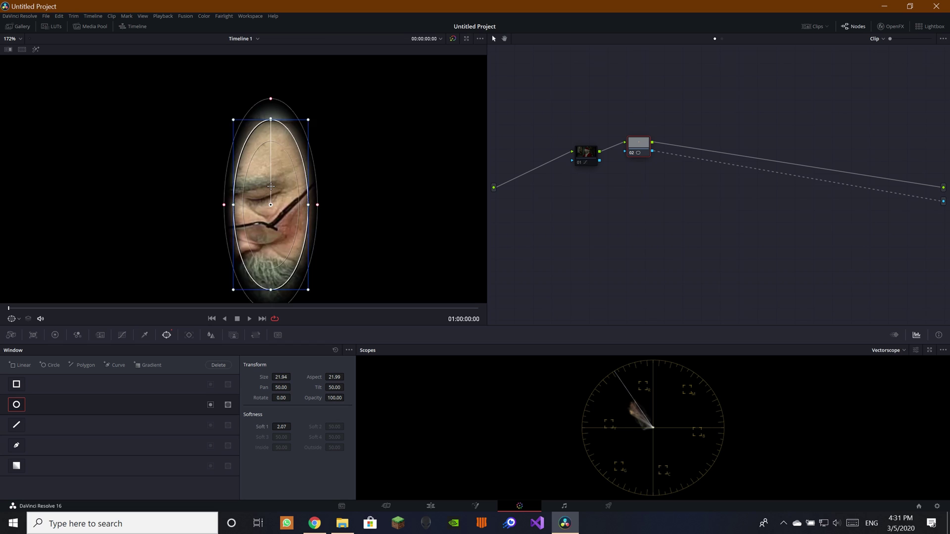
{"action": "left_click_drag", "start_coordinate": [271, 186], "coordinate": [250, 206]}
{"action": "left_click_drag", "start_coordinate": [251, 253], "coordinate": [239, 171]}
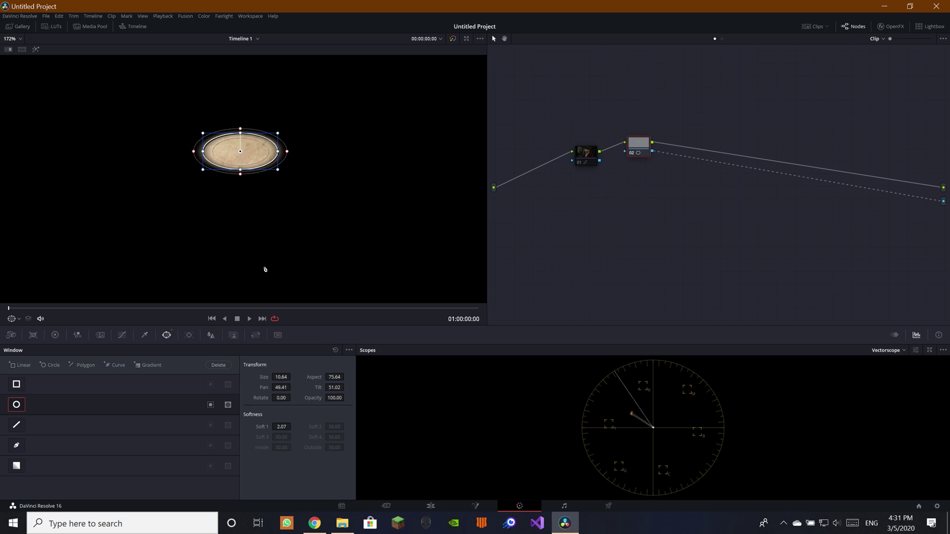
{"action": "left_click_drag", "start_coordinate": [281, 427], "coordinate": [302, 404]}
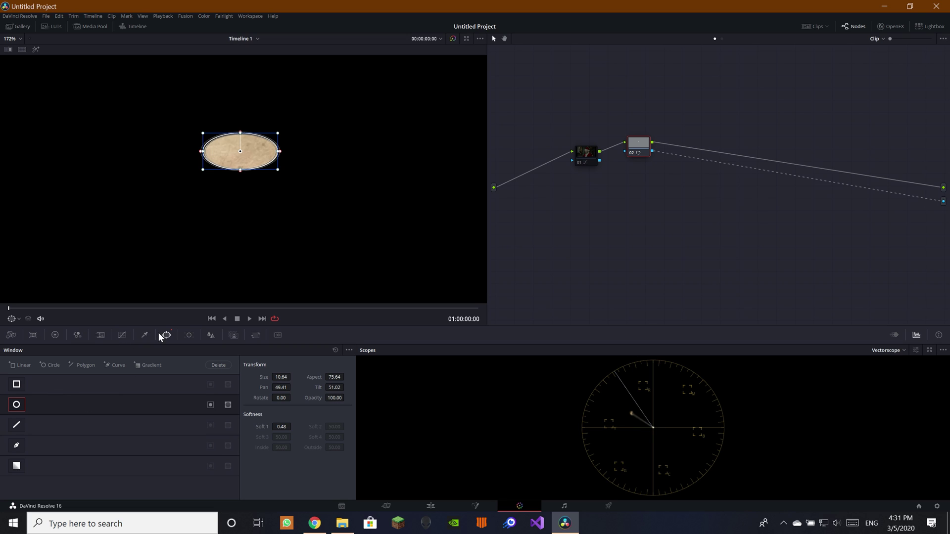
Step: Sample the skin hue onto the Hue vs Hue curve and rotate it toward pink
{"action": "left_click", "coordinate": [122, 336]}
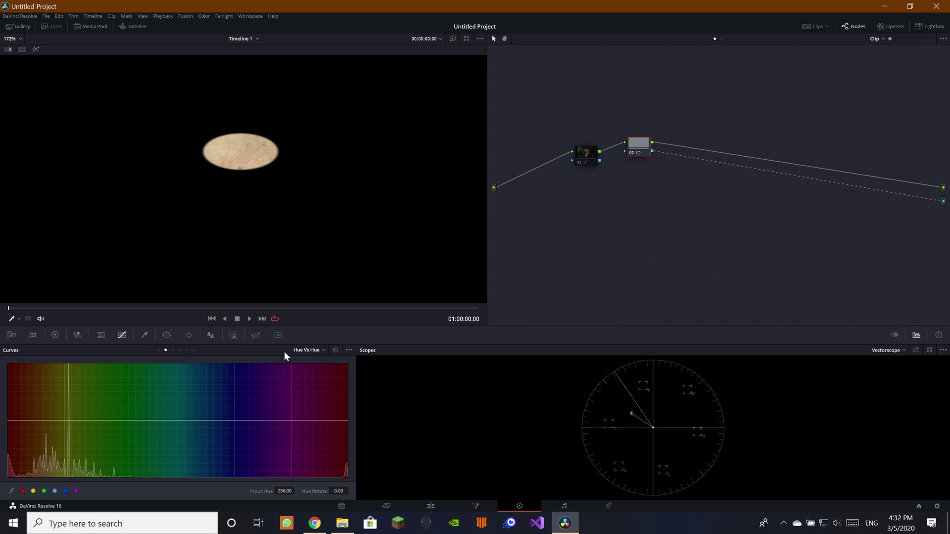
{"action": "left_click", "coordinate": [159, 350]}
{"action": "left_click", "coordinate": [165, 351]}
{"action": "left_click", "coordinate": [241, 150]}
{"action": "left_click_drag", "start_coordinate": [38, 420], "coordinate": [30, 398]}
{"action": "double_click", "coordinate": [314, 491]}
{"action": "mouse_move", "coordinate": [284, 492]}
{"action": "left_mouse_down"}
{"action": "mouse_move", "coordinate": [311, 491]}
{"action": "mouse_move", "coordinate": [295, 491]}
{"action": "left_mouse_up"}
{"action": "left_click_drag", "start_coordinate": [45, 420], "coordinate": [44, 413]}
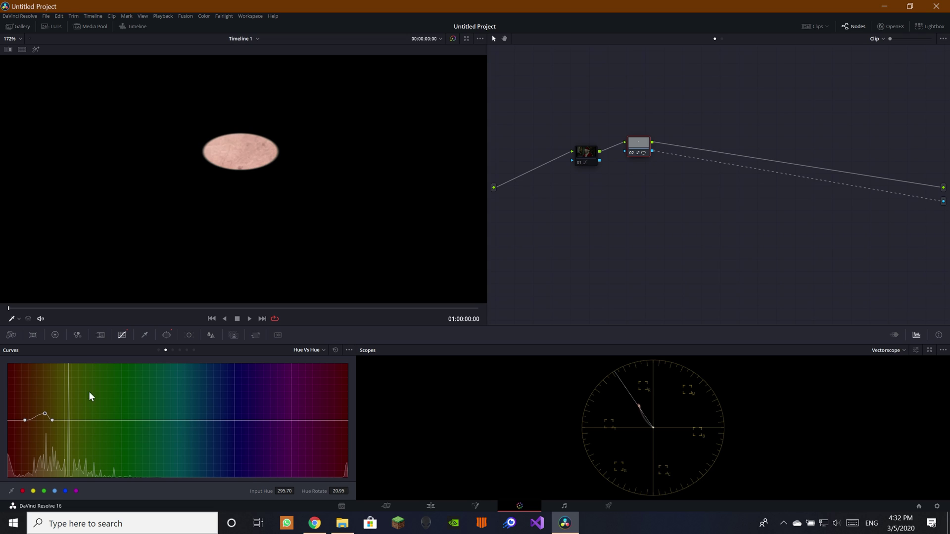
Step: Add a second curve point, zero its rotation, and settle the skin rotation at 26.21
{"action": "left_click", "coordinate": [35, 417]}
{"action": "left_click_drag", "start_coordinate": [336, 490], "coordinate": [302, 490]}
{"action": "double_click", "coordinate": [338, 490]}
{"action": "left_click_drag", "start_coordinate": [24, 420], "coordinate": [24, 417]}
Step: Toggle node 02 repeatedly to compare, then reduce the skin point's Hue Rotate to 18.06
{"action": "left_click", "coordinate": [634, 152]}
{"action": "left_click", "coordinate": [631, 153]}
{"action": "left_click", "coordinate": [631, 153]}
{"action": "left_click", "coordinate": [632, 152]}
{"action": "left_click", "coordinate": [631, 153]}
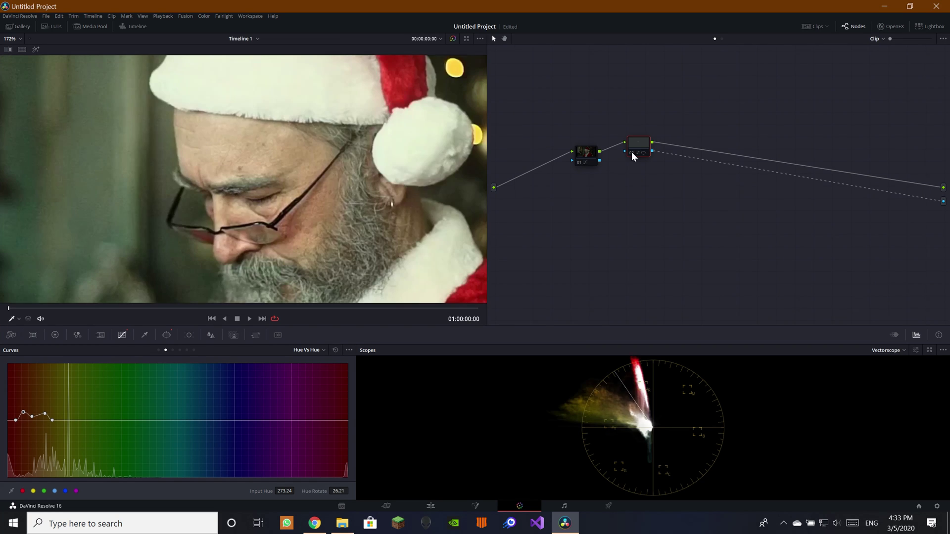
{"action": "left_click", "coordinate": [631, 152]}
{"action": "left_click", "coordinate": [632, 153]}
{"action": "left_click", "coordinate": [632, 152]}
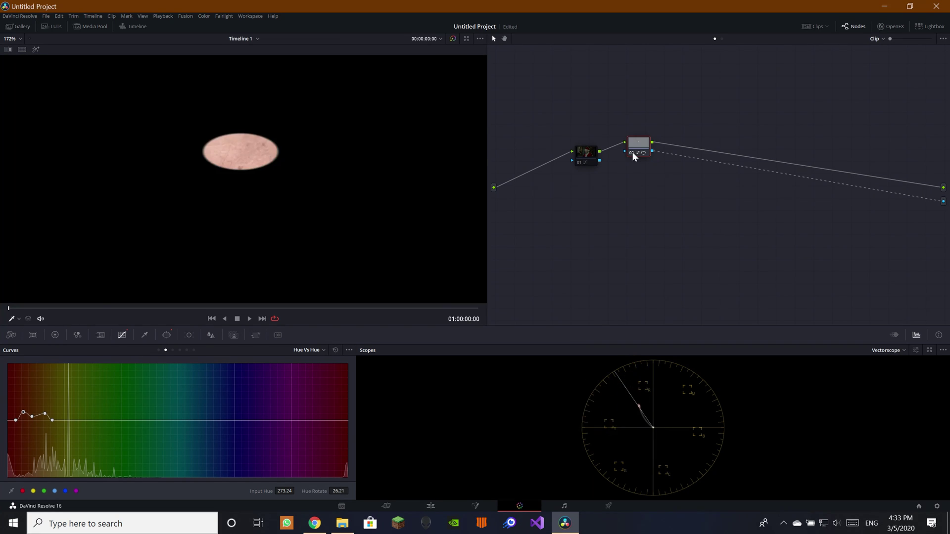
{"action": "left_click", "coordinate": [632, 153]}
{"action": "left_click", "coordinate": [632, 153]}
{"action": "left_click_drag", "start_coordinate": [23, 413], "coordinate": [42, 416]}
Step: Reset the Window palette to delete the circle window and zoom out to the full Santa frame
{"action": "left_click", "coordinate": [166, 335]}
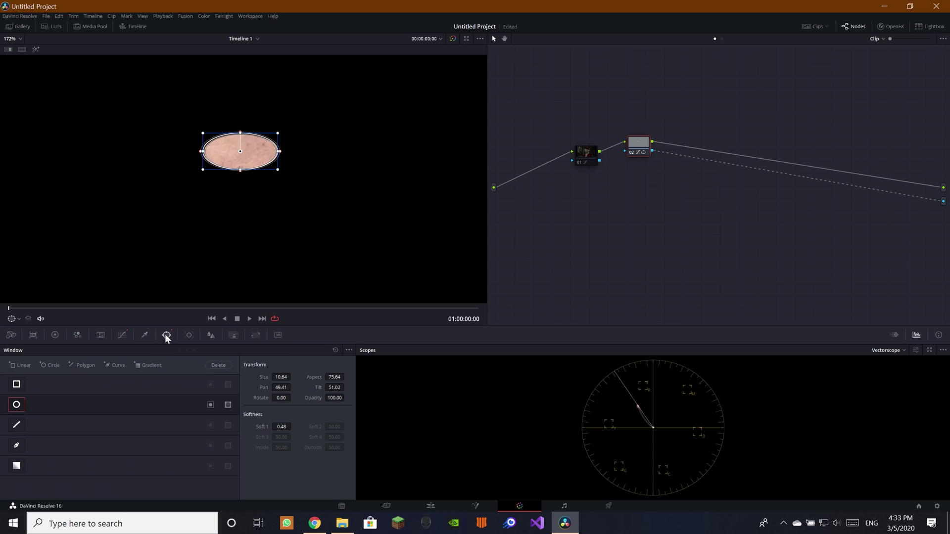
{"action": "left_click", "coordinate": [336, 349]}
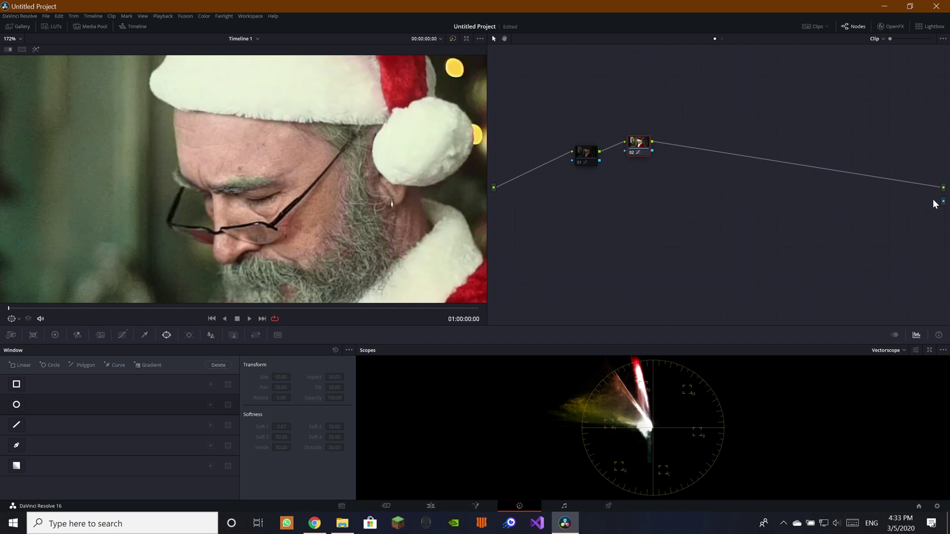
{"action": "scroll", "coordinate": [232, 132], "scroll_direction": "down", "scroll_amount": 4}
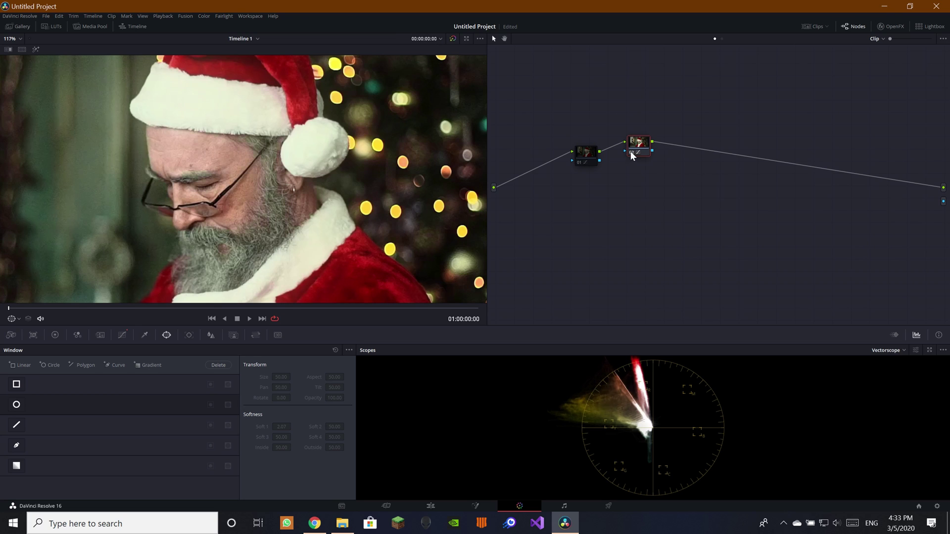
{"action": "scroll", "coordinate": [319, 153], "scroll_direction": "down", "scroll_amount": 5}
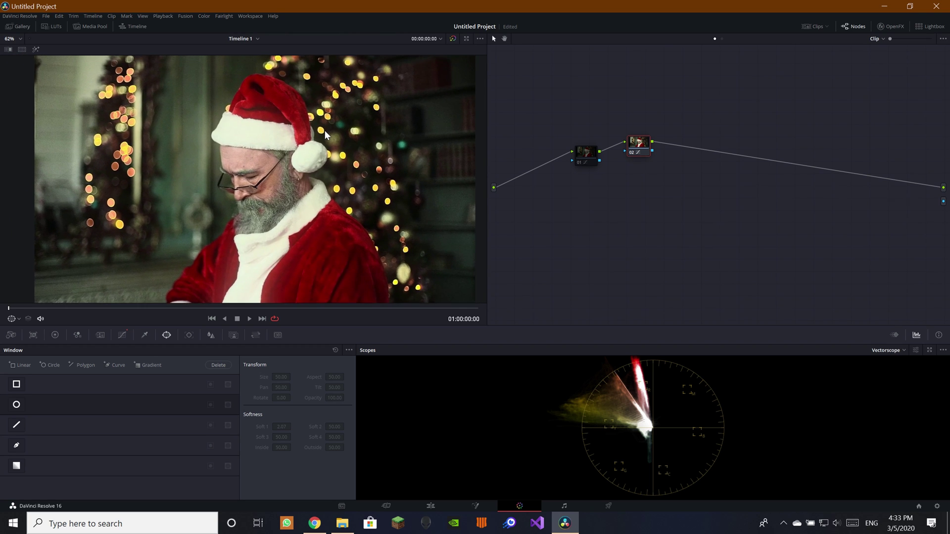
{"action": "scroll", "coordinate": [321, 132], "scroll_direction": "up", "scroll_amount": 2}
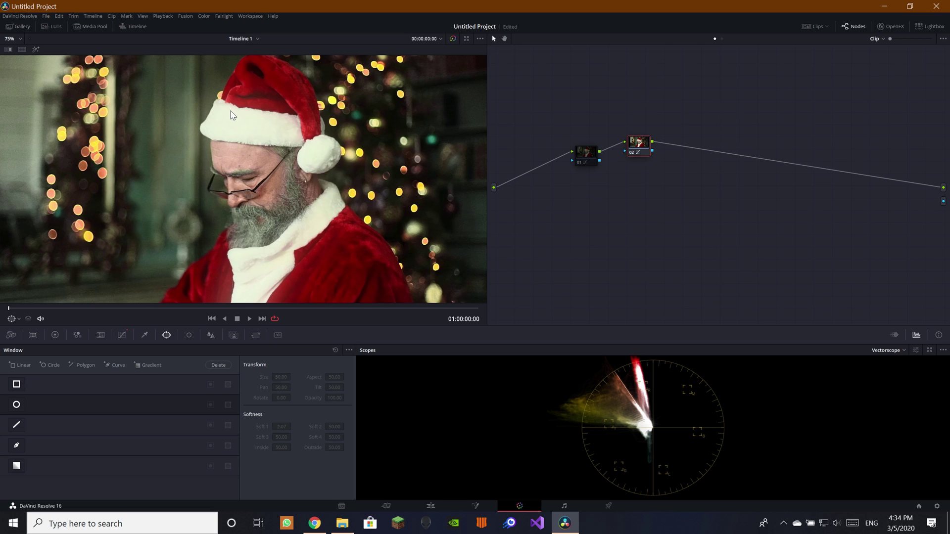
Step: Select the Man Texting clip, load it as clip 02 on the Color page, and select node 02
{"action": "left_click", "coordinate": [444, 506]}
{"action": "left_click", "coordinate": [404, 431]}
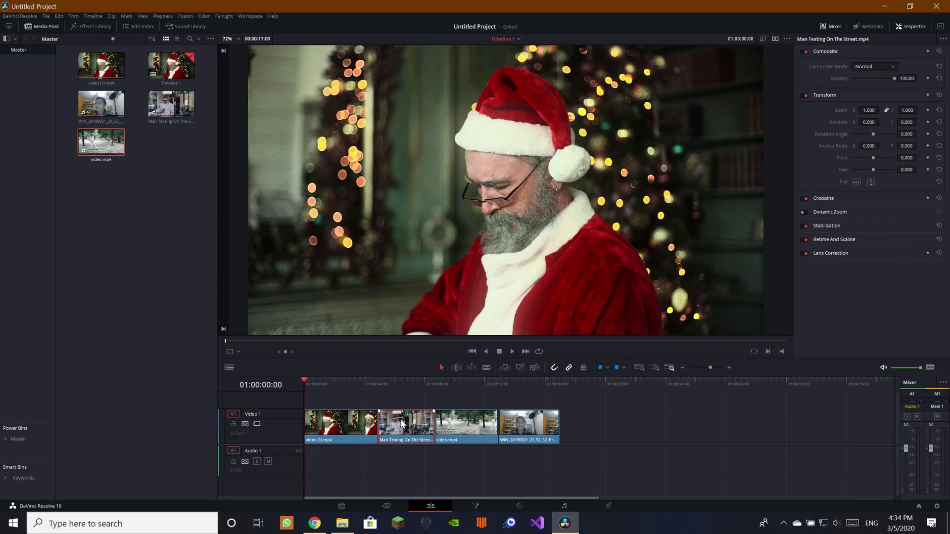
{"action": "left_click", "coordinate": [519, 504]}
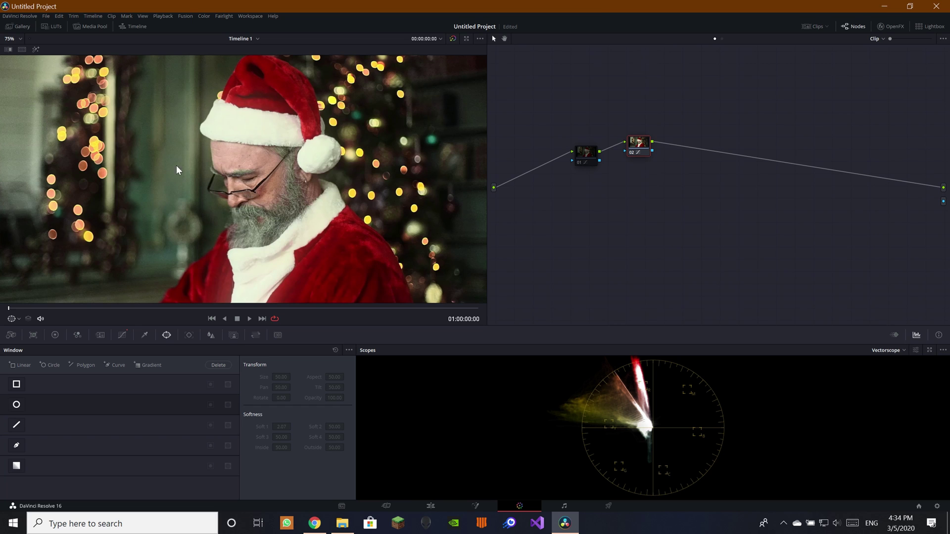
{"action": "left_click", "coordinate": [816, 28]}
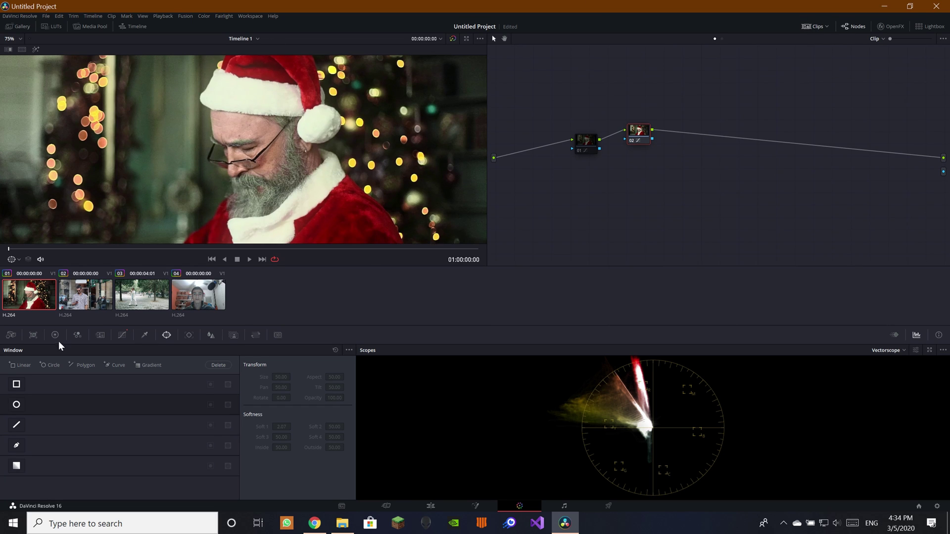
{"action": "left_click", "coordinate": [88, 293]}
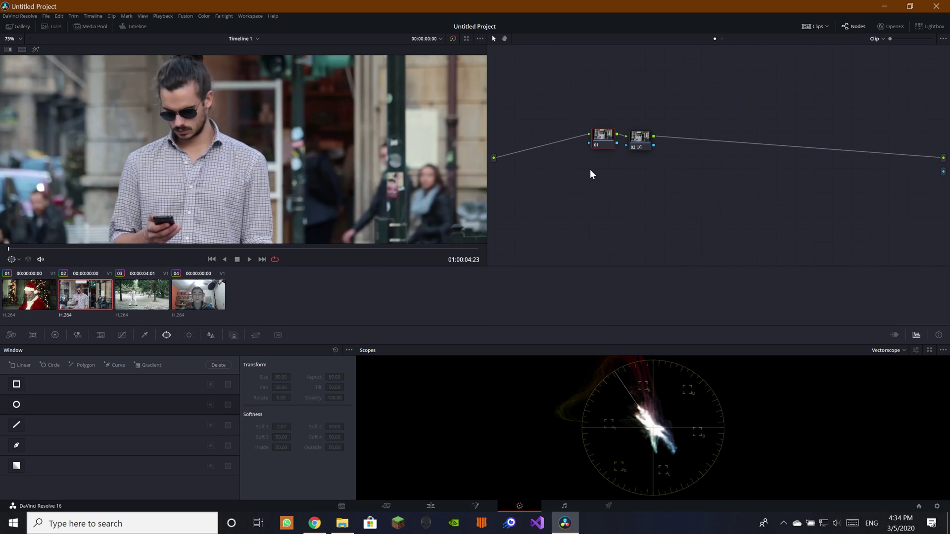
{"action": "left_click", "coordinate": [640, 137]}
{"action": "left_click", "coordinate": [600, 138]}
{"action": "left_click", "coordinate": [640, 141]}
Step: Route node 02's key to the output and fit a tall elliptical circle window over the man's face
{"action": "left_click_drag", "start_coordinate": [918, 179], "coordinate": [944, 172]}
{"action": "left_click", "coordinate": [16, 405]}
{"action": "left_click_drag", "start_coordinate": [333, 152], "coordinate": [264, 121]}
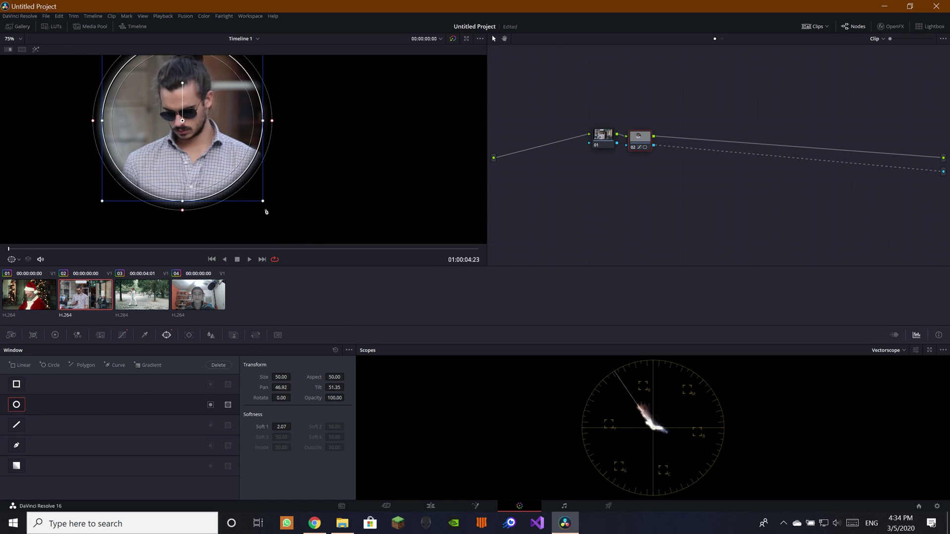
{"action": "left_click_drag", "start_coordinate": [205, 155], "coordinate": [197, 142]}
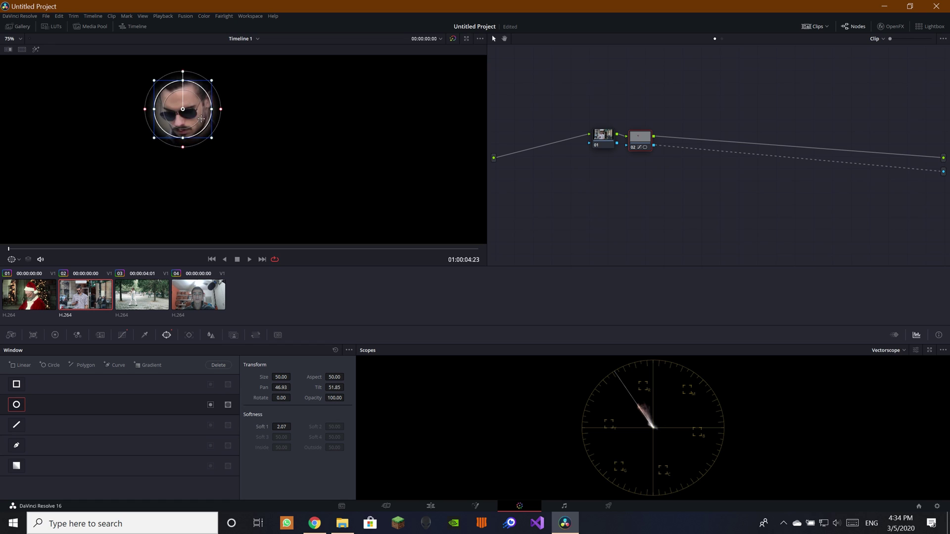
{"action": "left_click_drag", "start_coordinate": [211, 110], "coordinate": [197, 108]}
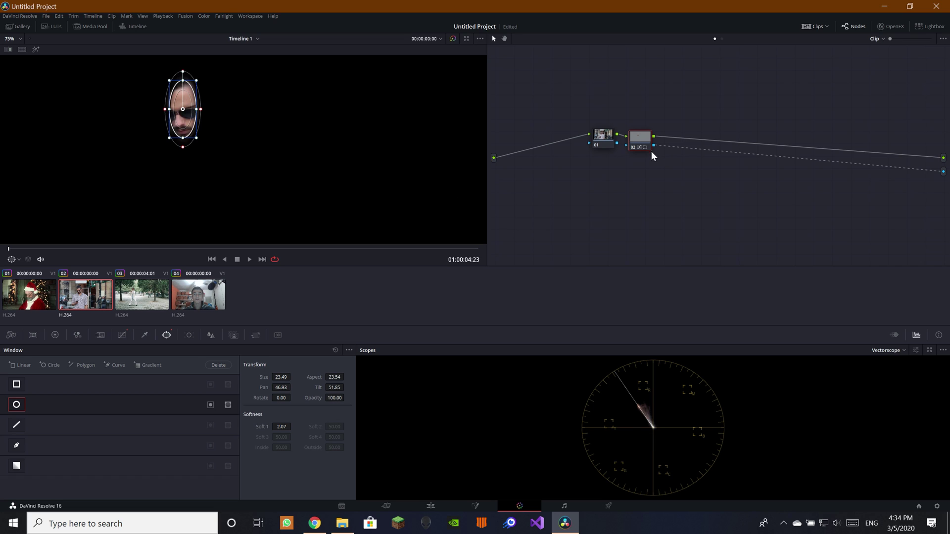
Step: Reset Hue vs Hue, sample the face's skin hue, and rotate it -0.58 at hue 272.45
{"action": "left_click", "coordinate": [121, 336]}
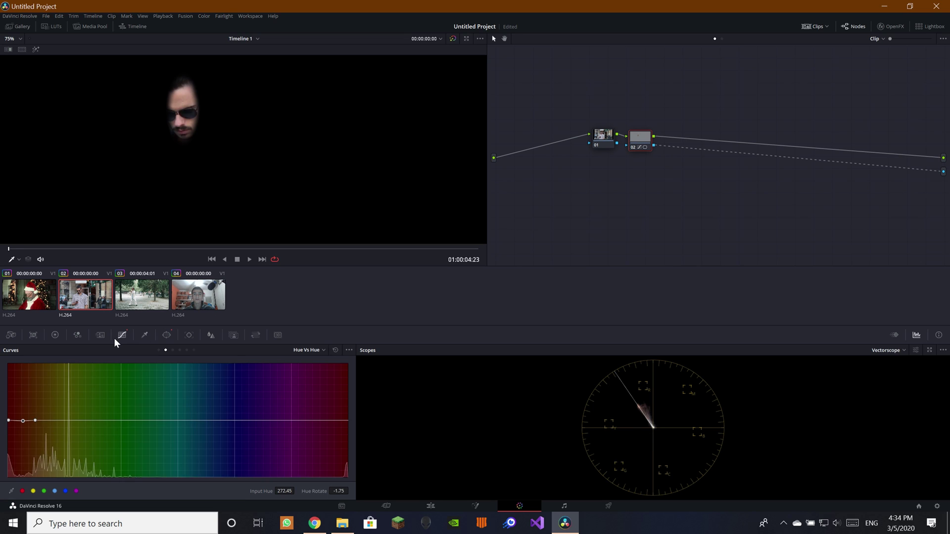
{"action": "left_click", "coordinate": [334, 350]}
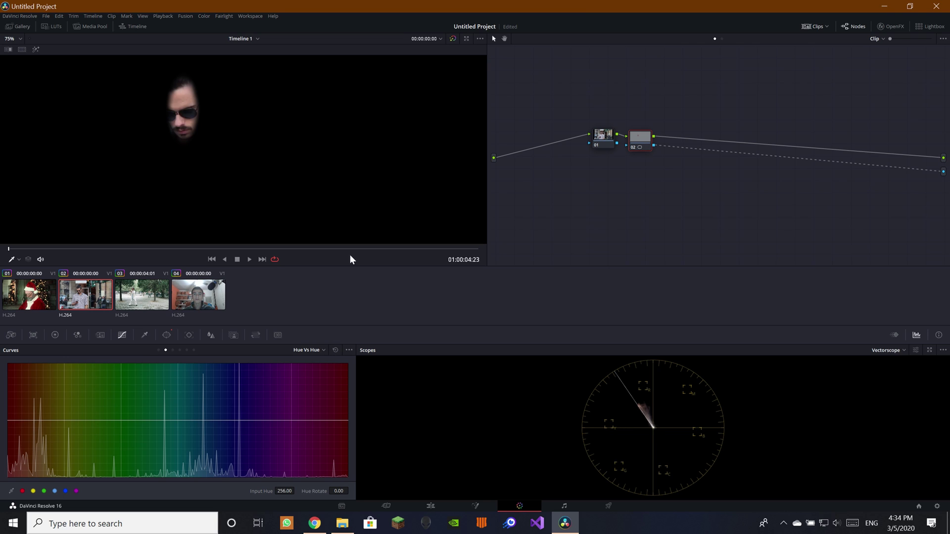
{"action": "left_click", "coordinate": [186, 99]}
{"action": "left_click_drag", "start_coordinate": [23, 422], "coordinate": [23, 421]}
Step: Reset the face window so the man's full shot is displayed
{"action": "left_click", "coordinate": [166, 335]}
{"action": "left_click", "coordinate": [336, 349]}
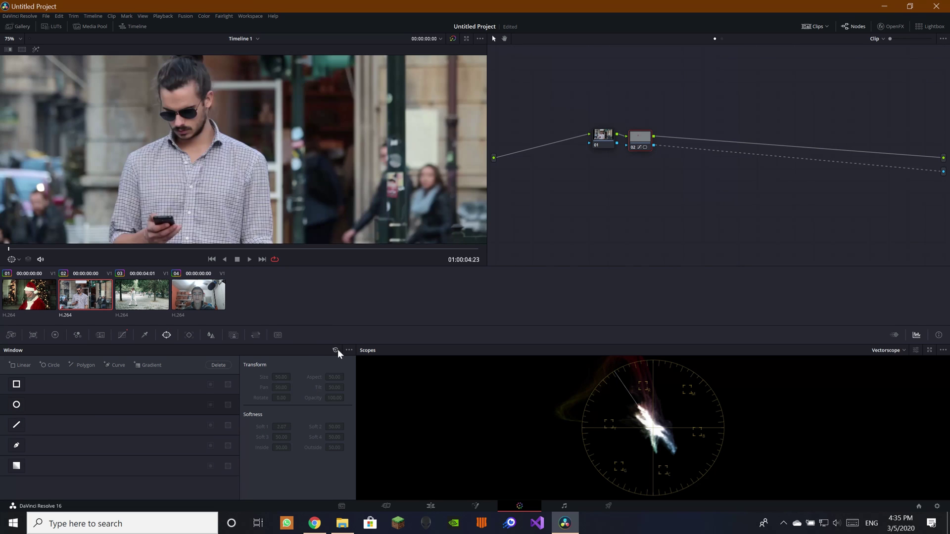
{"action": "scroll", "coordinate": [226, 115], "scroll_direction": "down", "scroll_amount": 2}
{"action": "scroll", "coordinate": [338, 111], "scroll_direction": "up", "scroll_amount": 3}
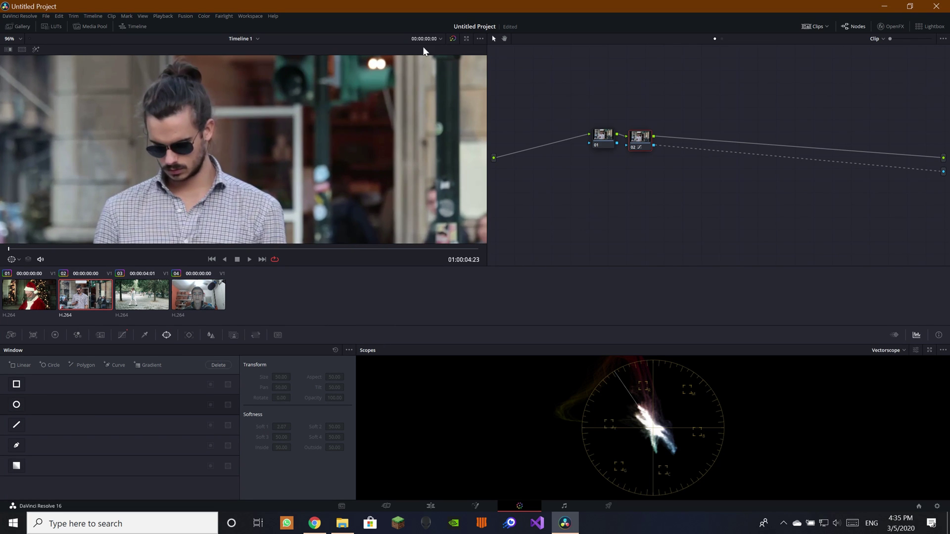
Step: Toggle the grading bypass twice to compare the corrected and original shot, ending with grading on
{"action": "left_click", "coordinate": [453, 37]}
{"action": "left_click", "coordinate": [453, 39]}
{"action": "left_click", "coordinate": [452, 39]}
{"action": "left_click", "coordinate": [453, 39]}
Step: Raise the tai chi clip's circle window onto the face, bypass grading, then show and pan the webcam clip
{"action": "left_click", "coordinate": [135, 296]}
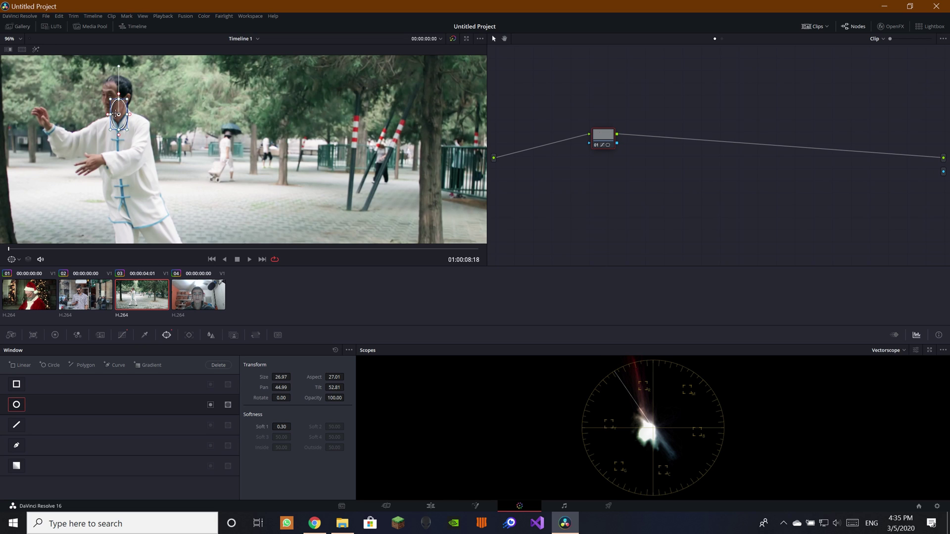
{"action": "left_click_drag", "start_coordinate": [116, 114], "coordinate": [111, 105]}
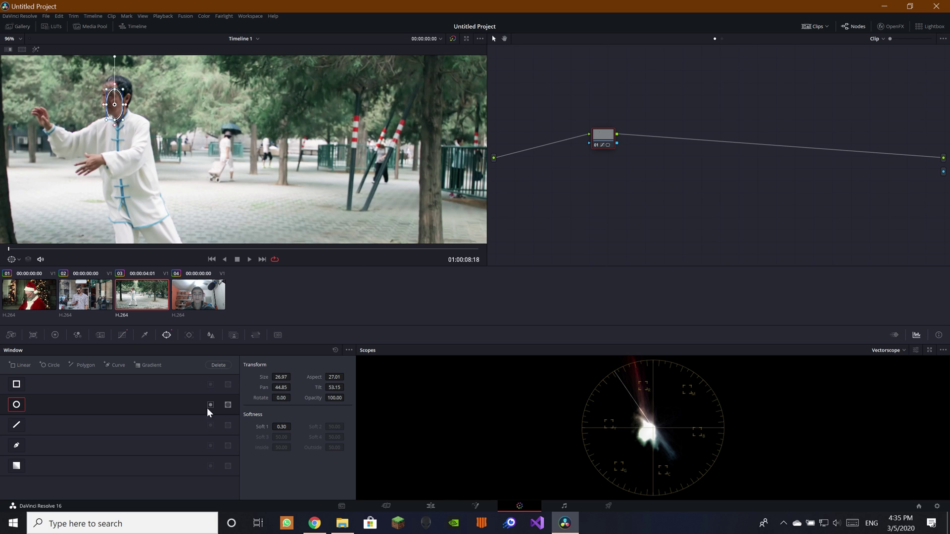
{"action": "left_click", "coordinate": [453, 39]}
{"action": "left_click", "coordinate": [210, 294]}
{"action": "left_click_drag", "start_coordinate": [275, 144], "coordinate": [297, 163]}
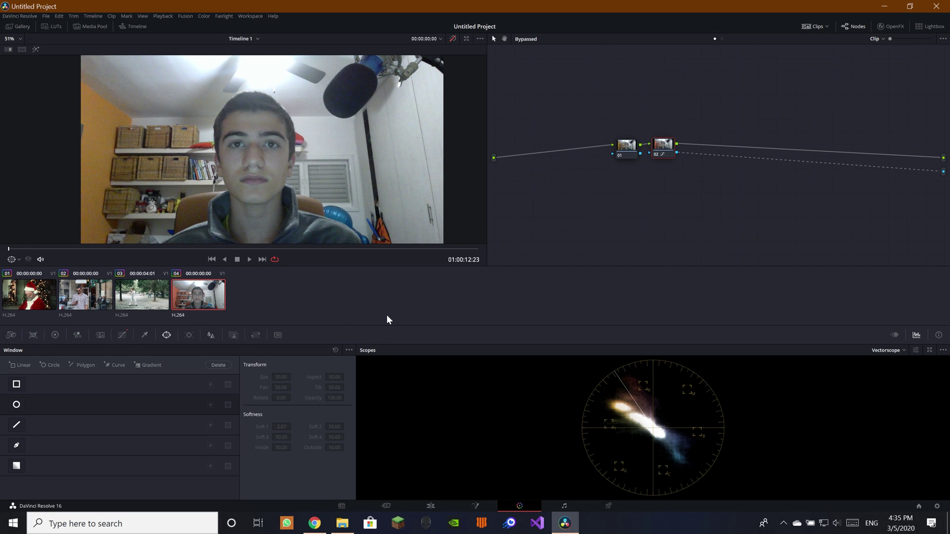
Step: On the Edit page, move all four timeline clips up onto a new Video 2 track and deselect them
{"action": "left_click", "coordinate": [428, 506]}
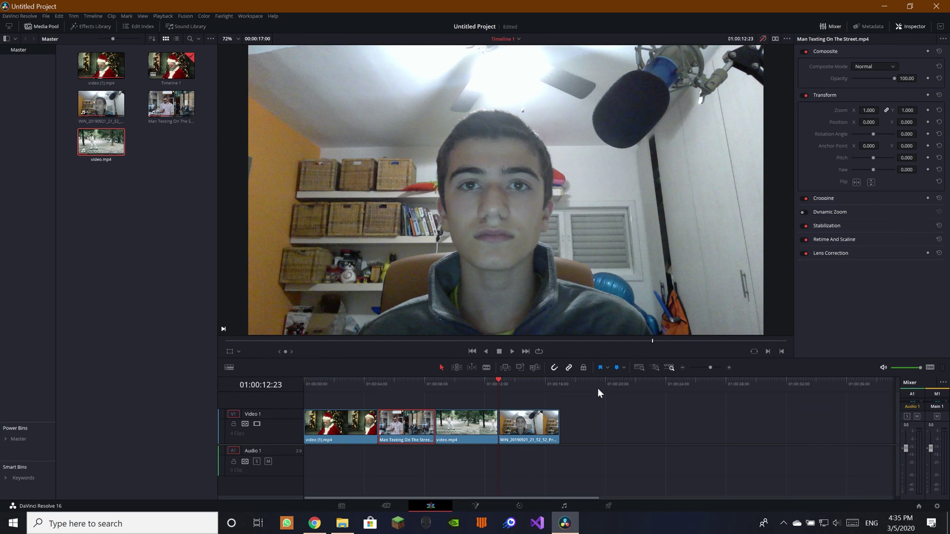
{"action": "left_click_drag", "start_coordinate": [597, 450], "coordinate": [328, 393]}
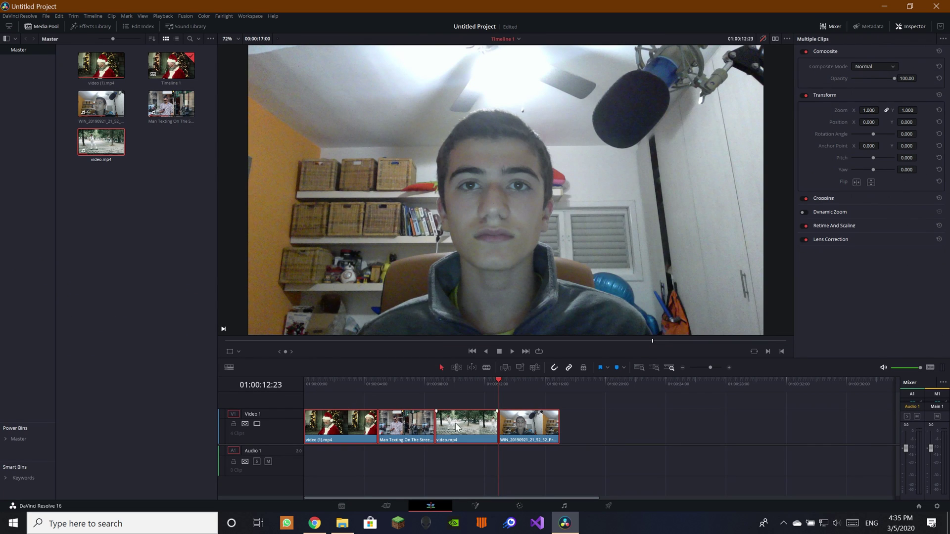
{"action": "left_click_drag", "start_coordinate": [456, 426], "coordinate": [447, 402]}
{"action": "left_click", "coordinate": [426, 432]}
{"action": "scroll", "coordinate": [426, 431], "scroll_direction": "down", "scroll_amount": 1}
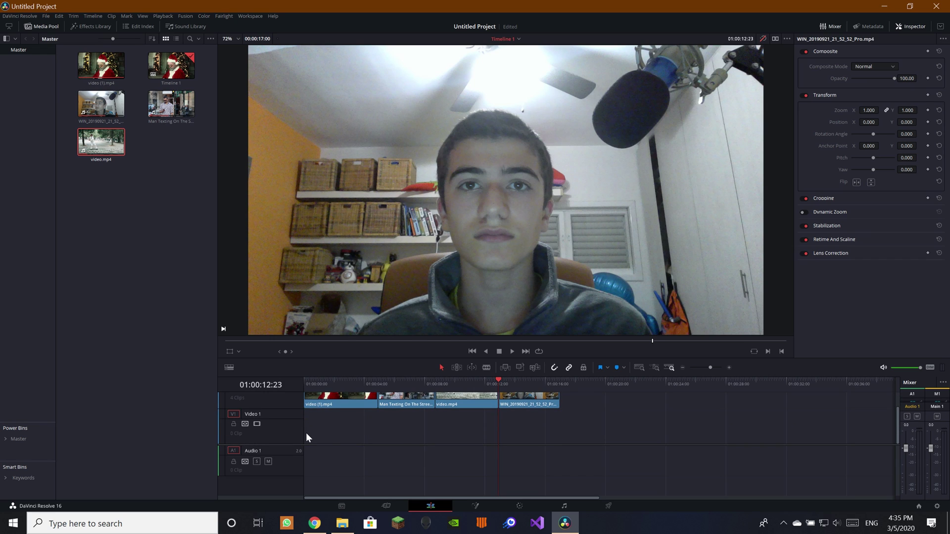